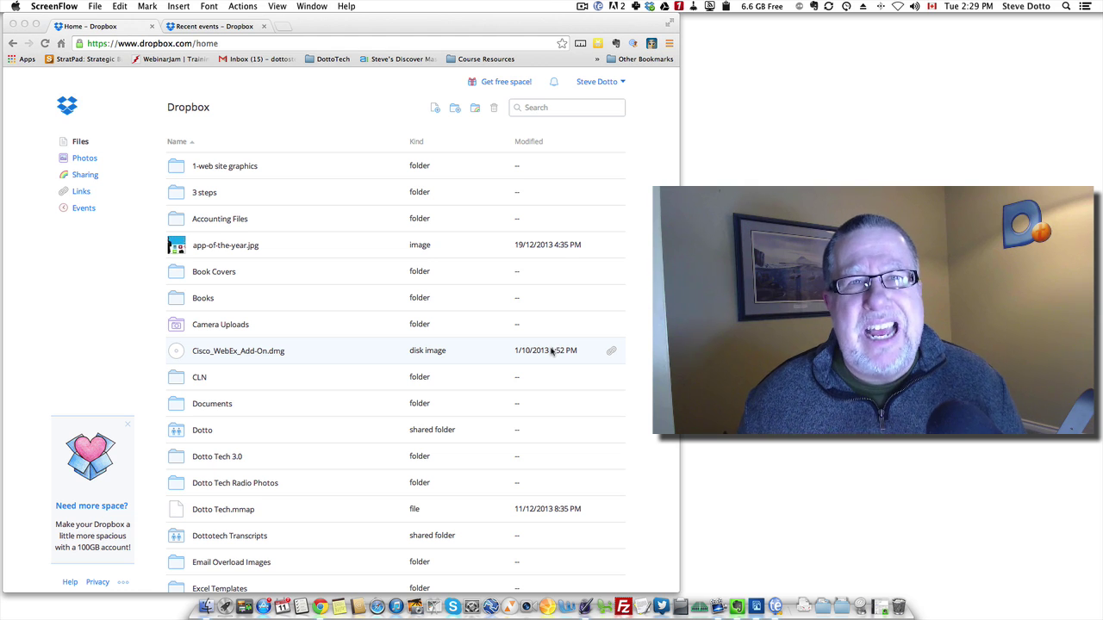
Open the Dropbox folder in Finder and drill down to 1-web site graphics › Dotto Publicity Photos.
click(647, 6)
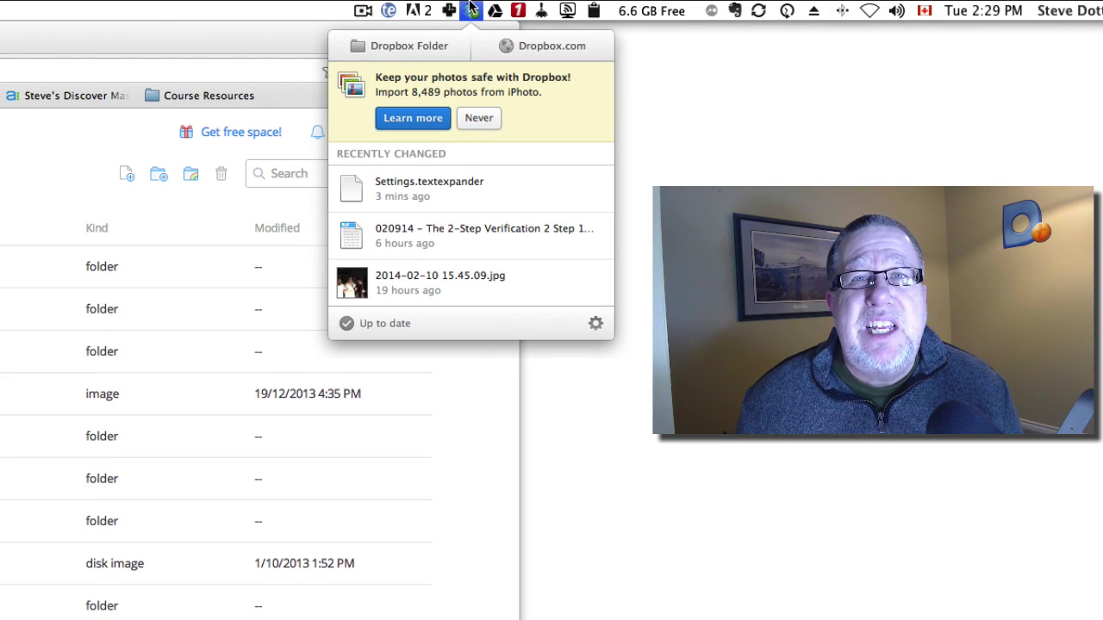
click(388, 43)
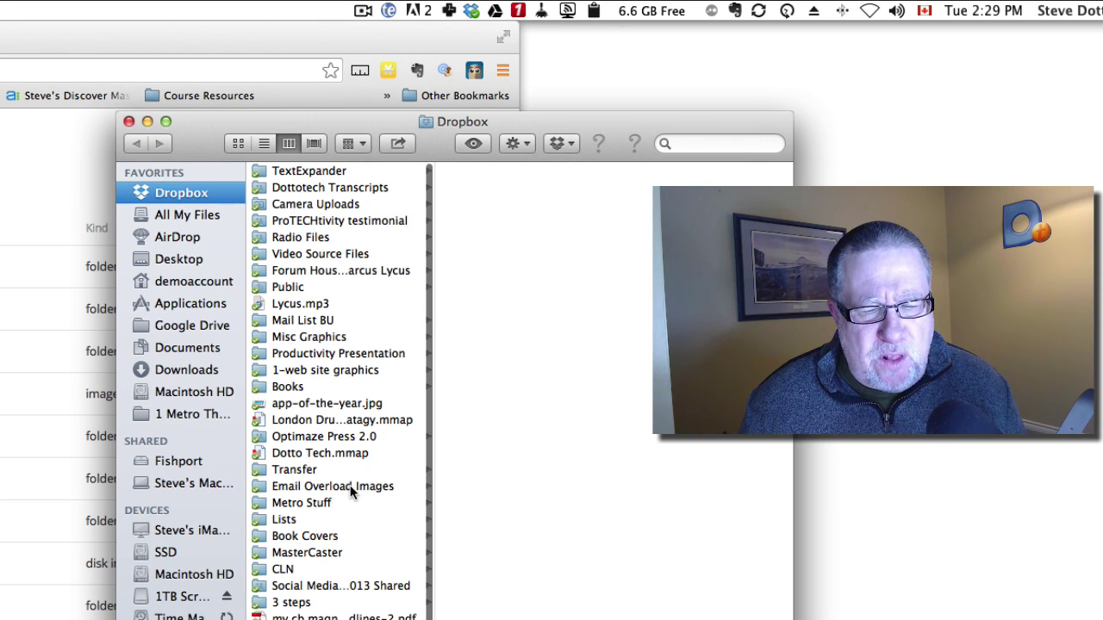
click(344, 370)
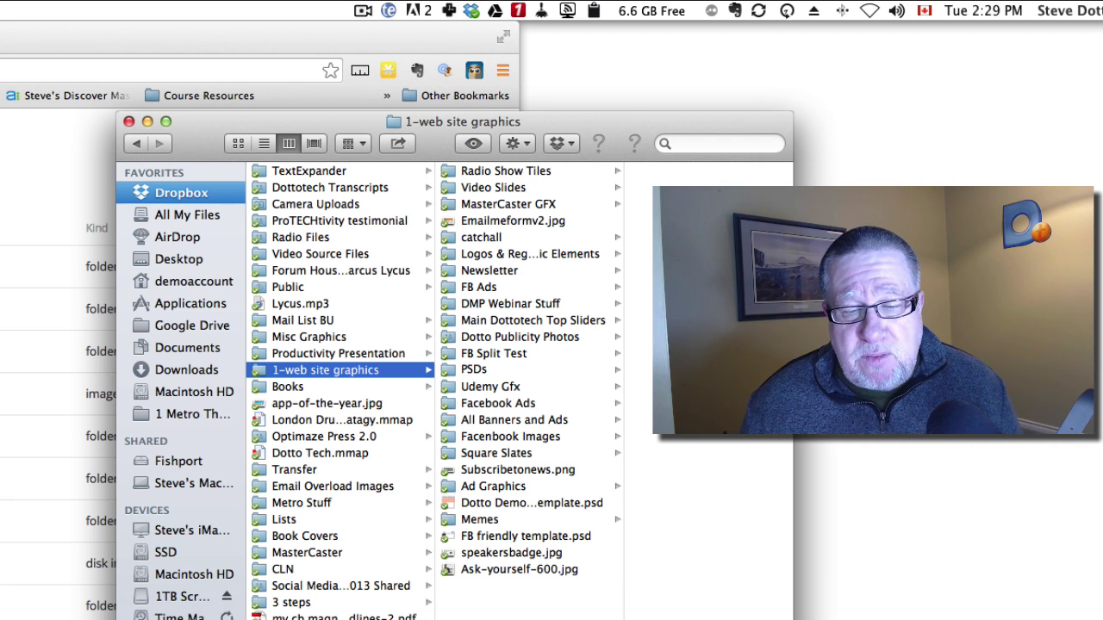
click(514, 337)
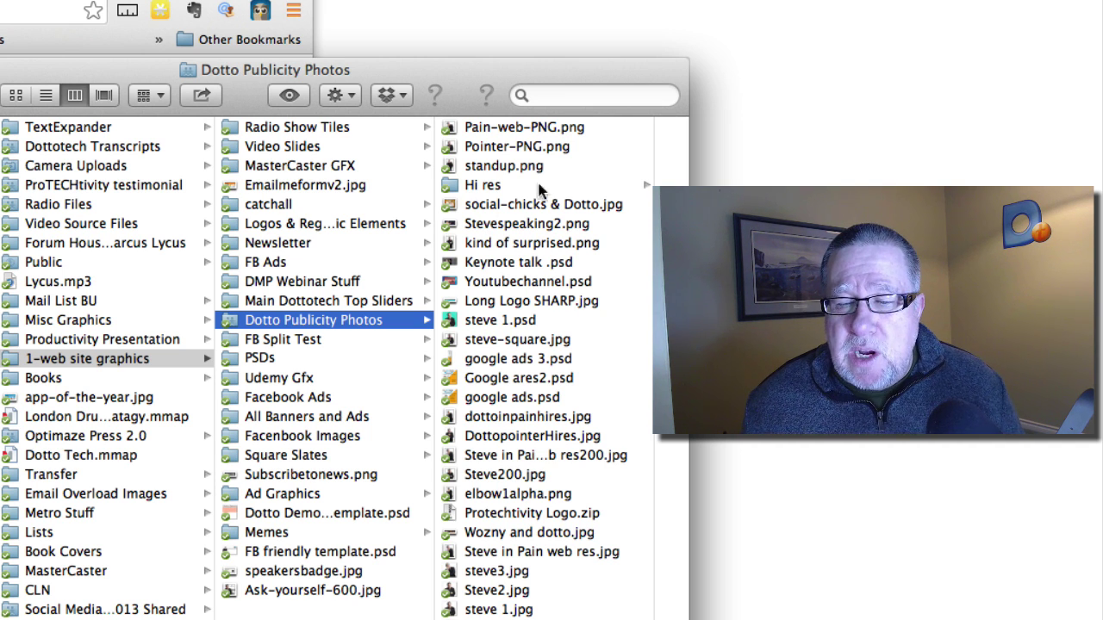
Copy a shared Dropbox link for Keynote talk .psd from its right-click menu.
click(532, 262)
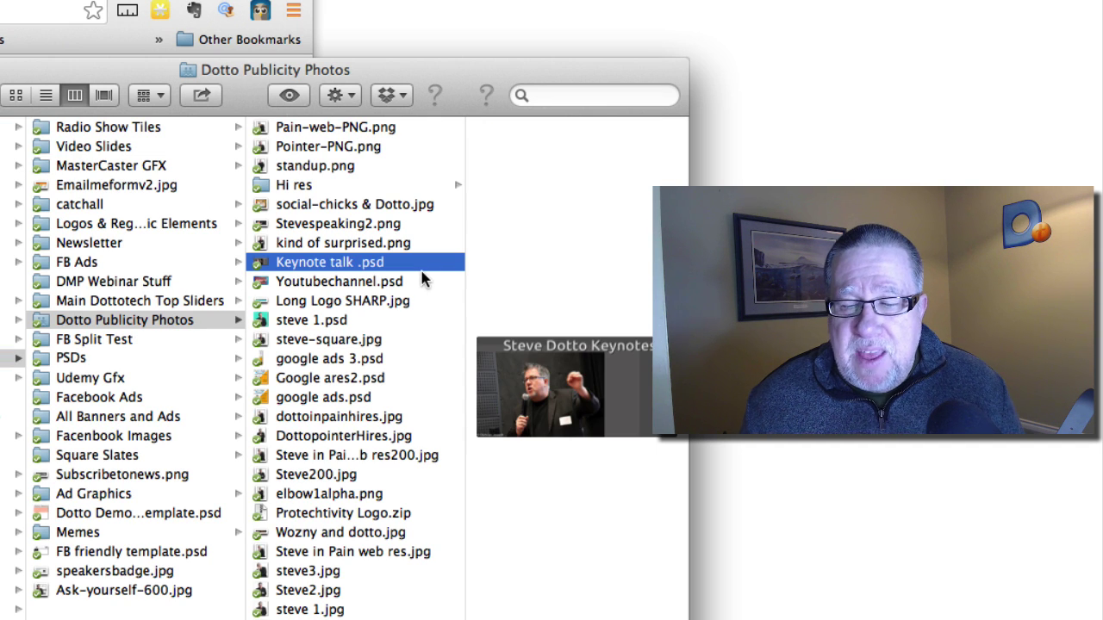
right_click(422, 274)
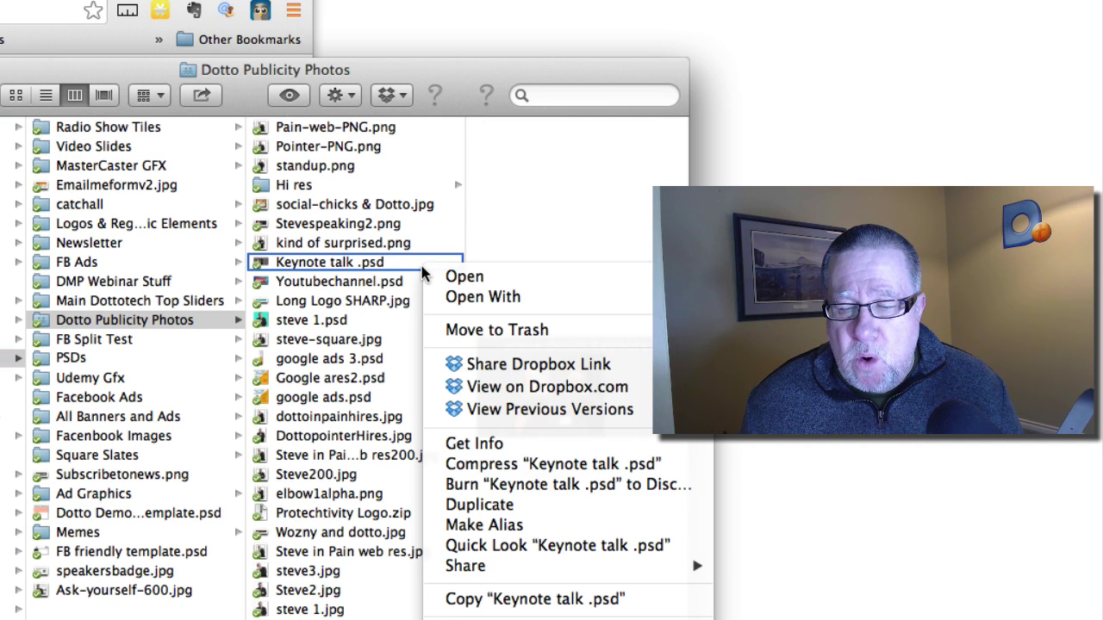
right_click(418, 266)
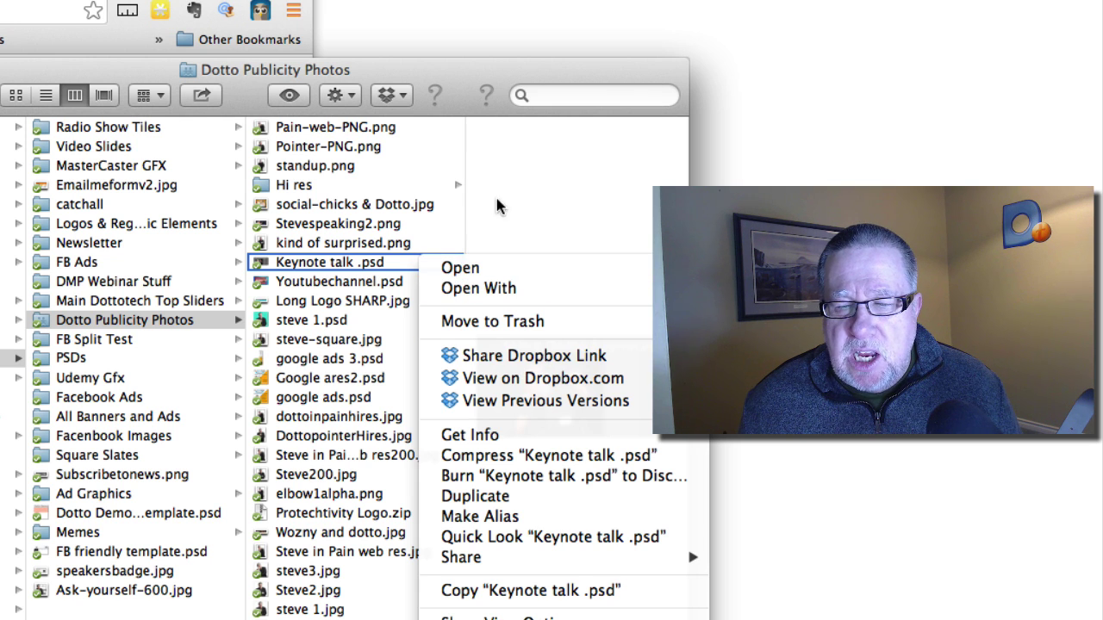
click(422, 263)
right_click(401, 263)
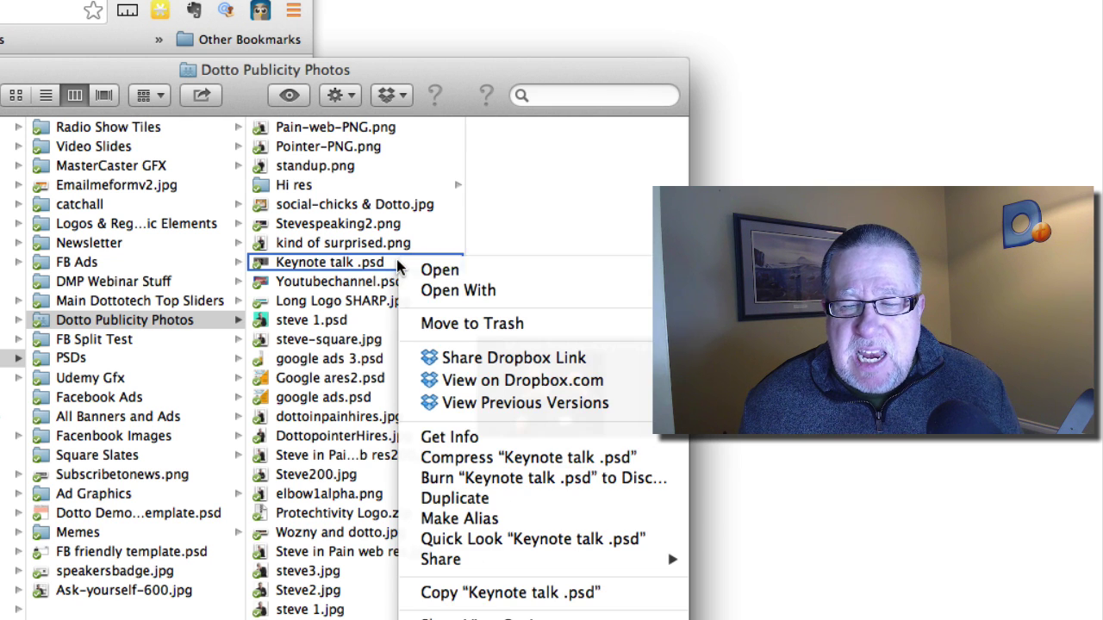
right_click(358, 267)
click(357, 263)
right_click(356, 263)
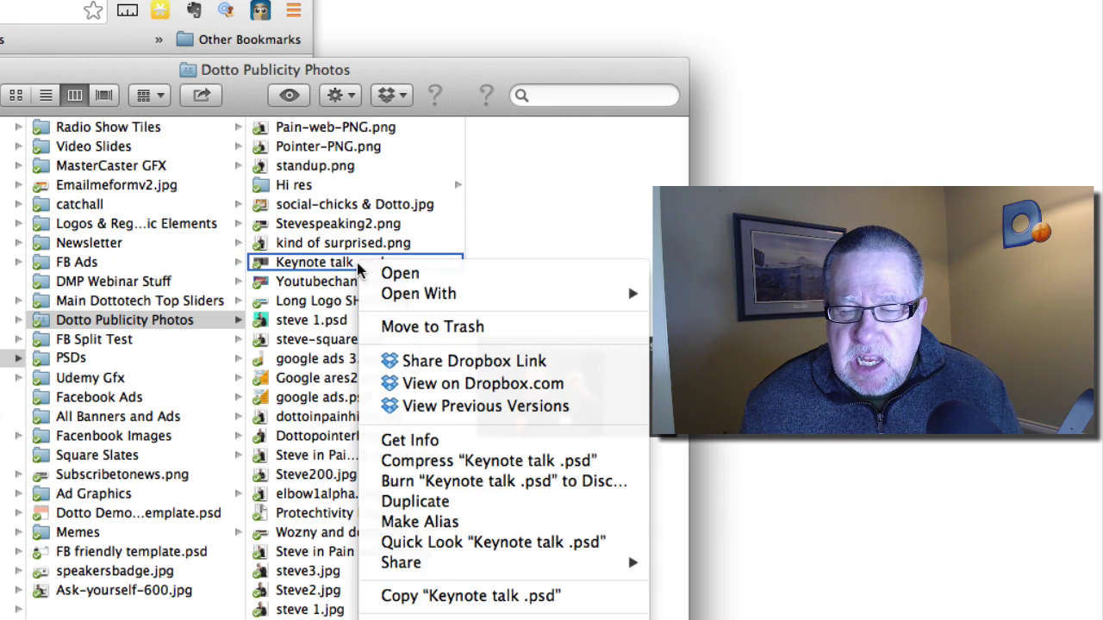
click(456, 361)
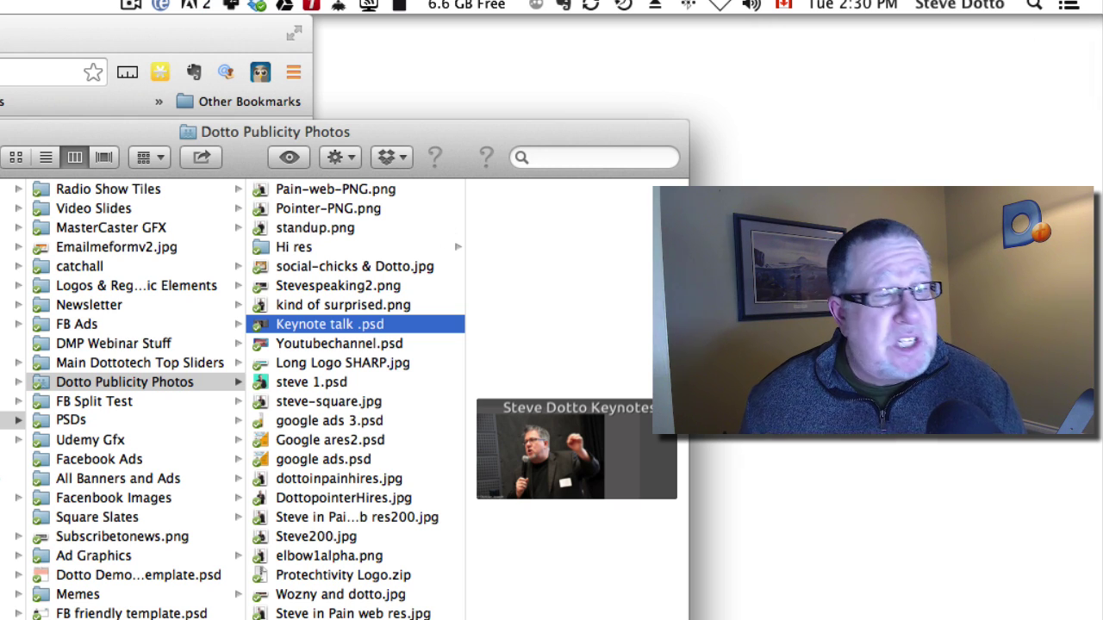
Paste the copied link into a new Chrome tab and load the Keynote talk .psd preview page.
key(super+Tab)
key(super+t)
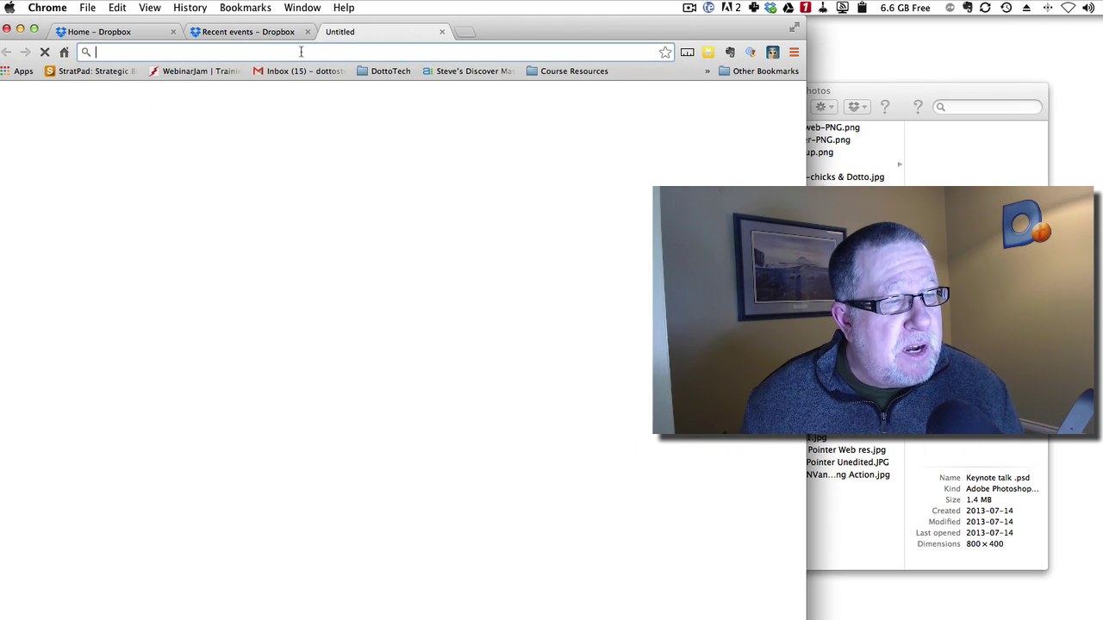
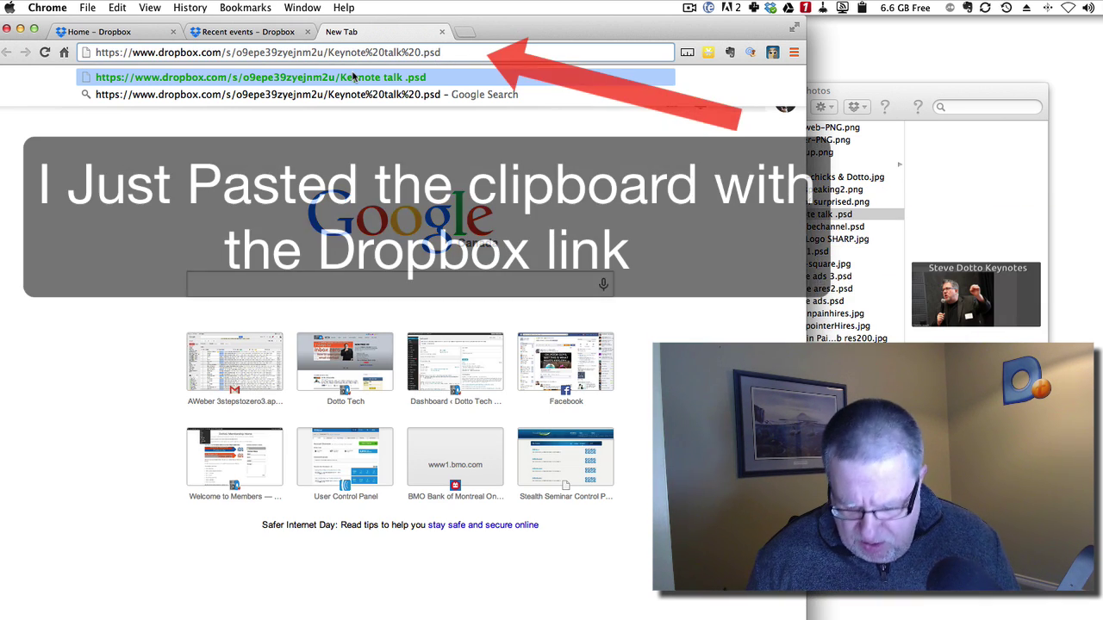
key(Escape)
key(Return)
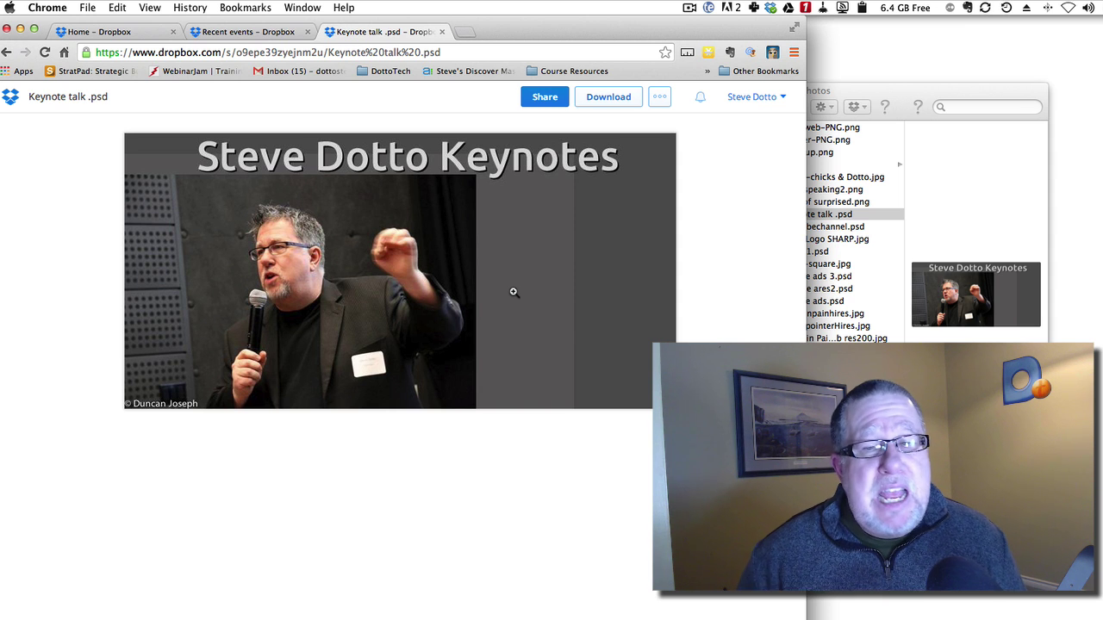
Select kind of surprised.png in Finder and view its Dropbox options without choosing one.
click(878, 98)
click(827, 202)
right_click(829, 203)
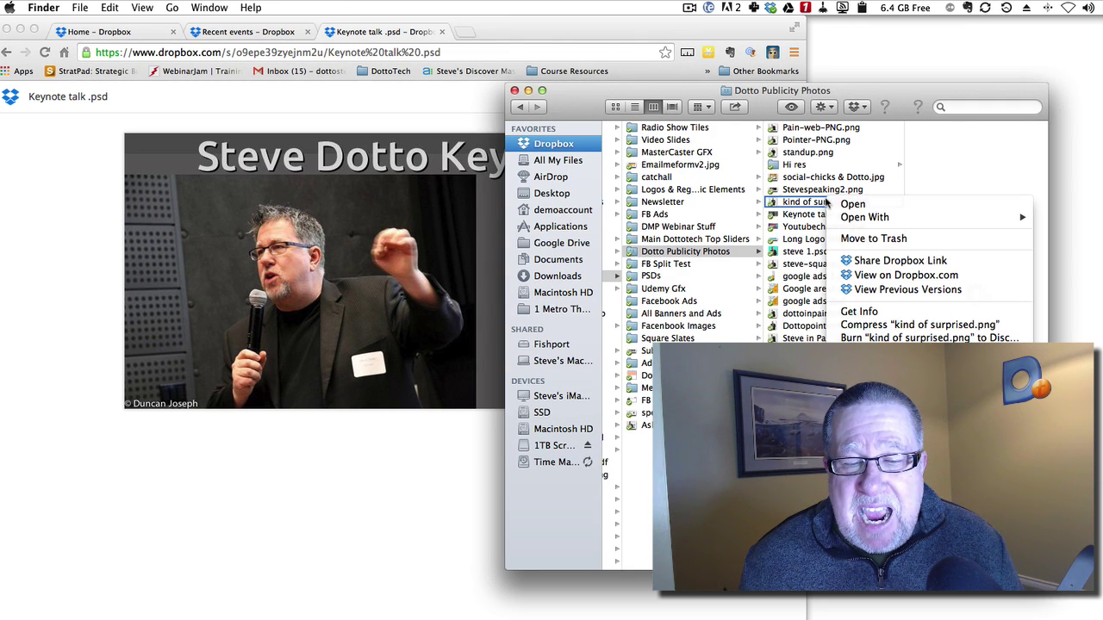
mouse_move(887, 223)
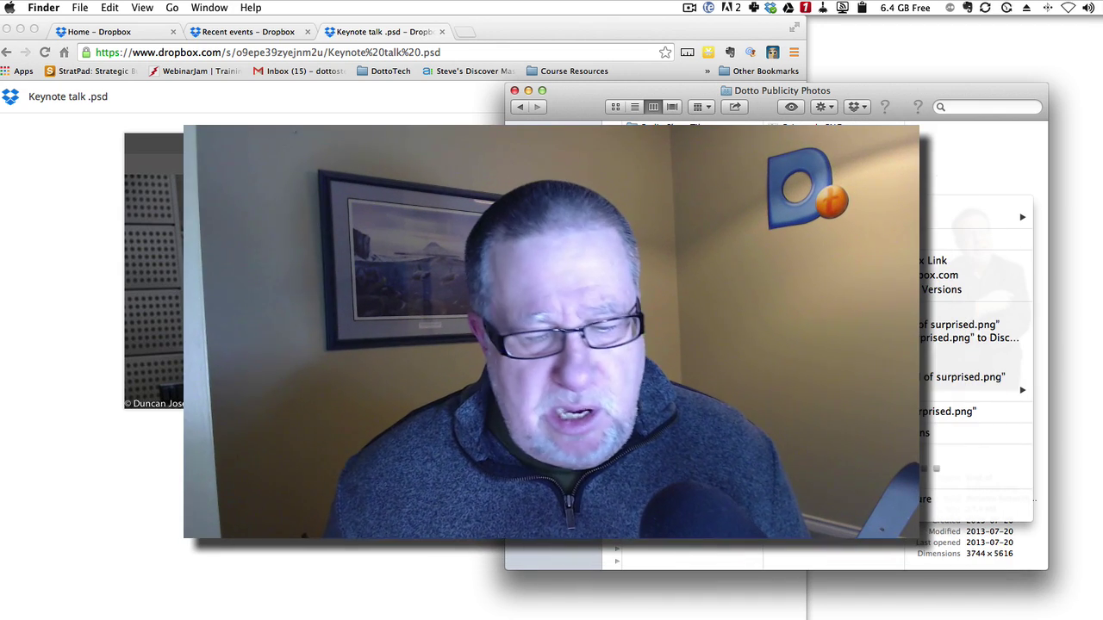
click(939, 107)
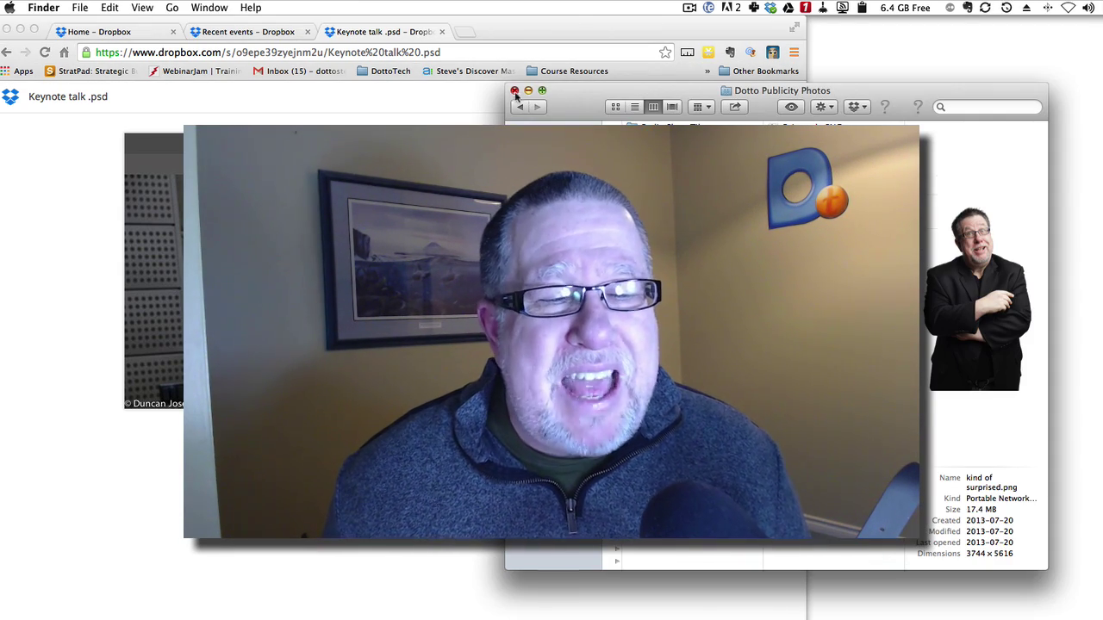
Close the Finder window and bring up the TextExpander menu-bar snippets menu.
click(514, 90)
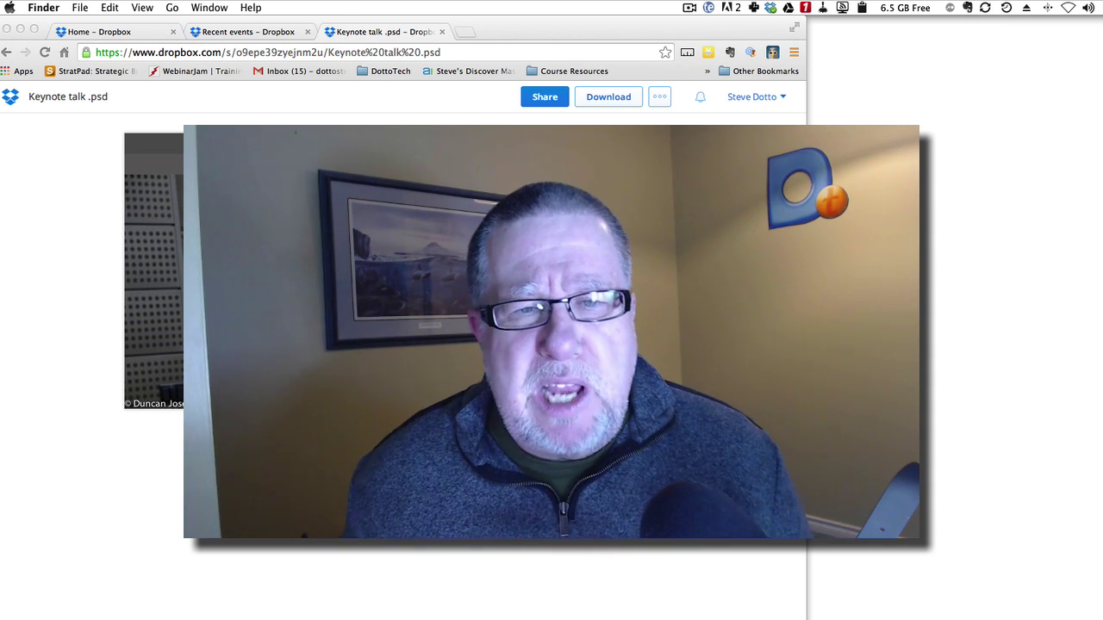
click(708, 8)
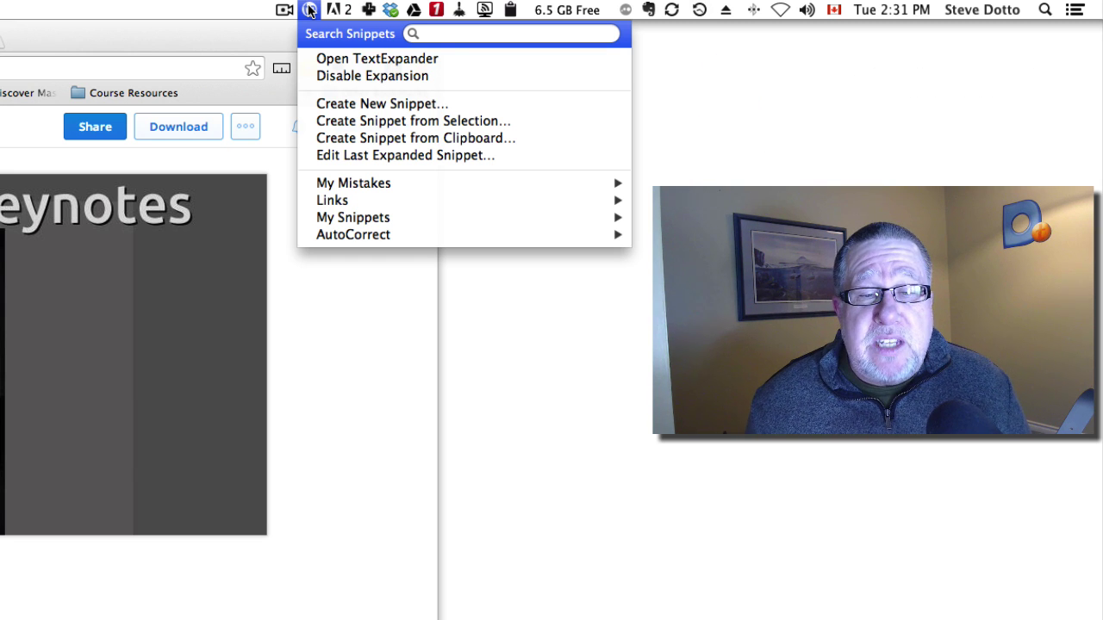
Open the main TextExpander window, move it to the upper left, and open Preferences on Sync.
click(350, 57)
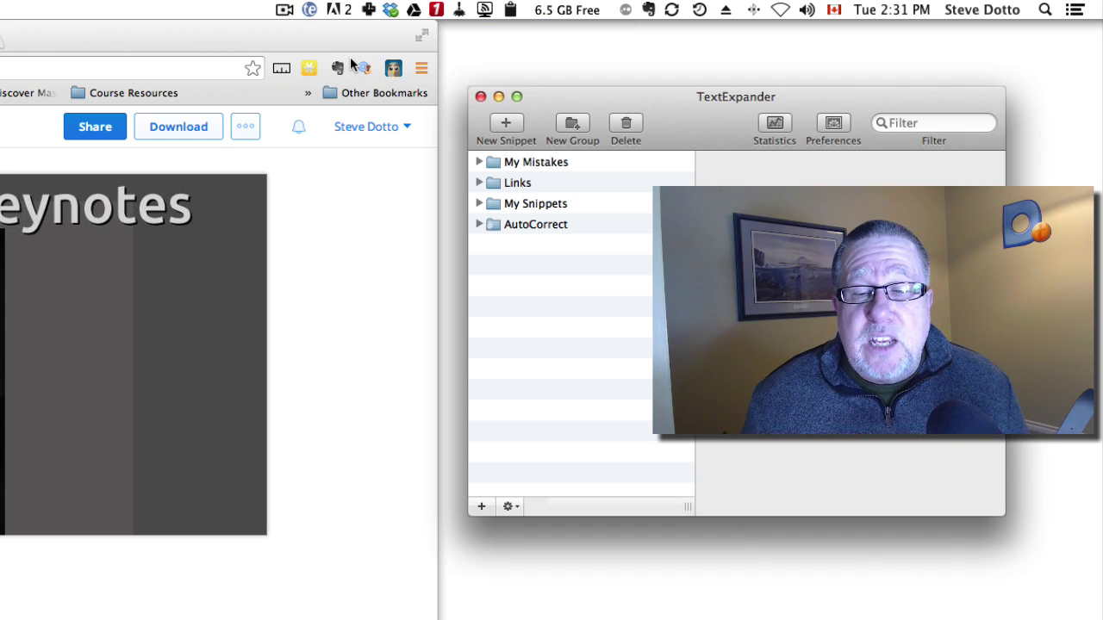
drag(728, 112, 0, 132)
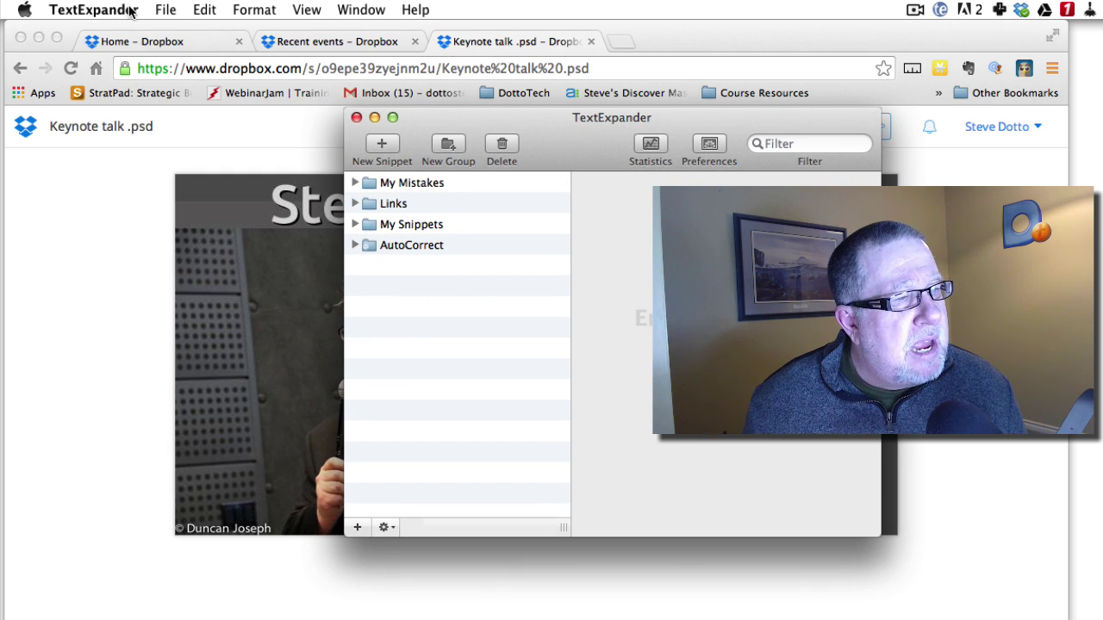
click(102, 9)
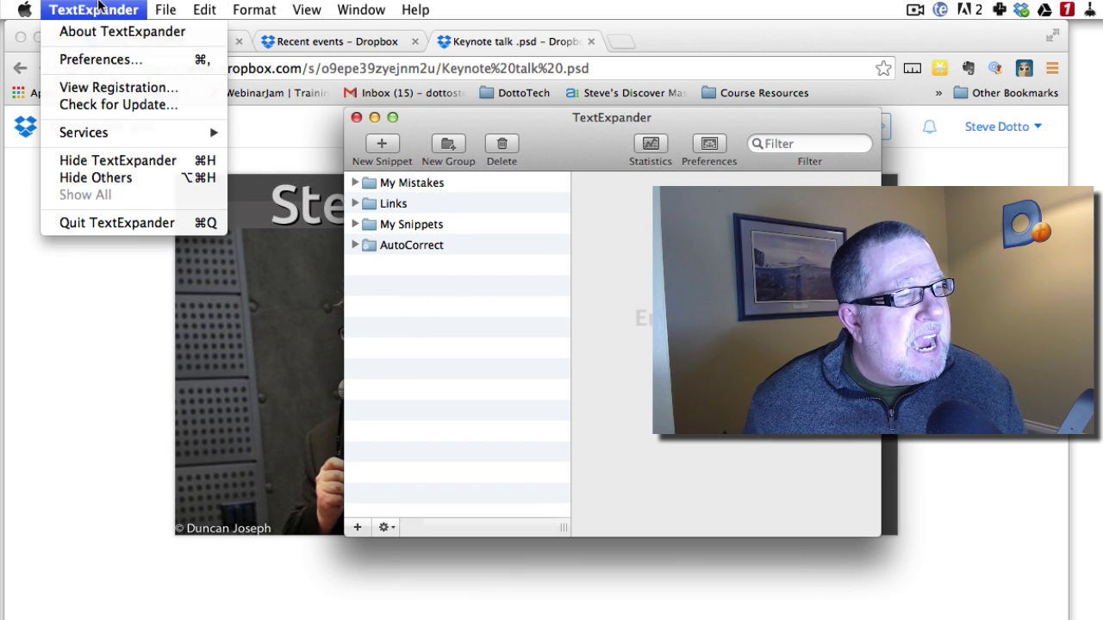
click(95, 59)
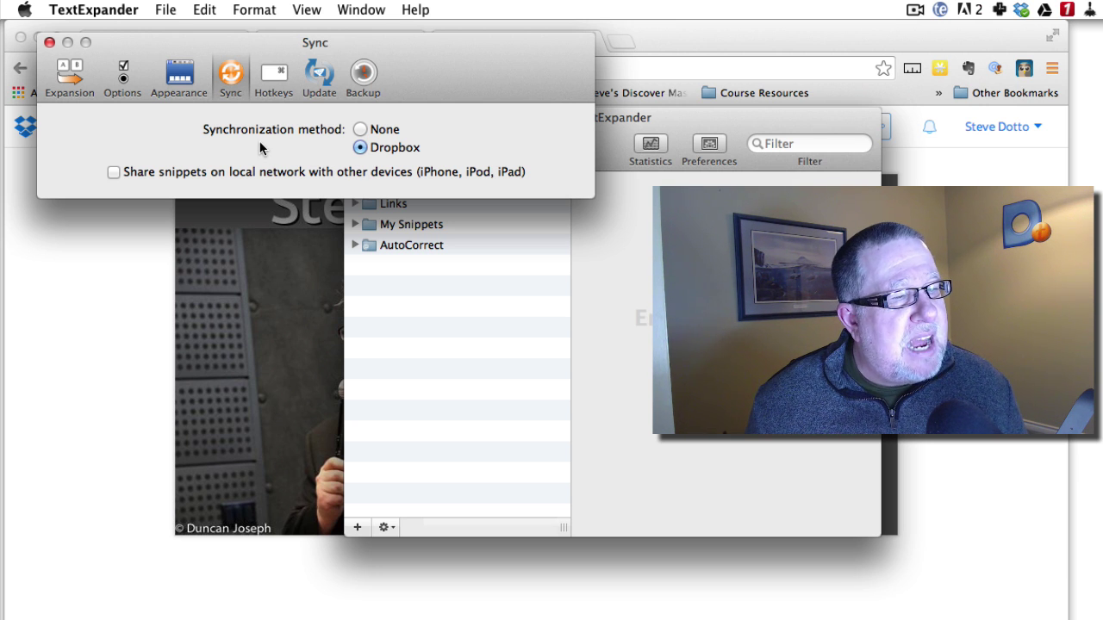
Leave Dropbox selected as the snippet synchronization method and close Preferences.
click(356, 148)
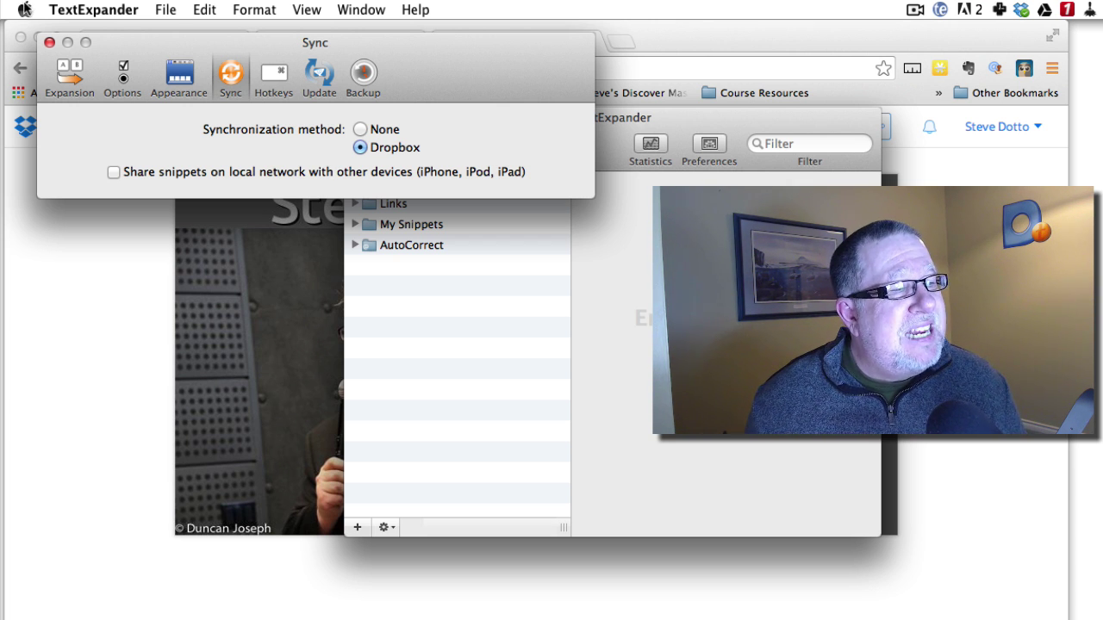
click(49, 43)
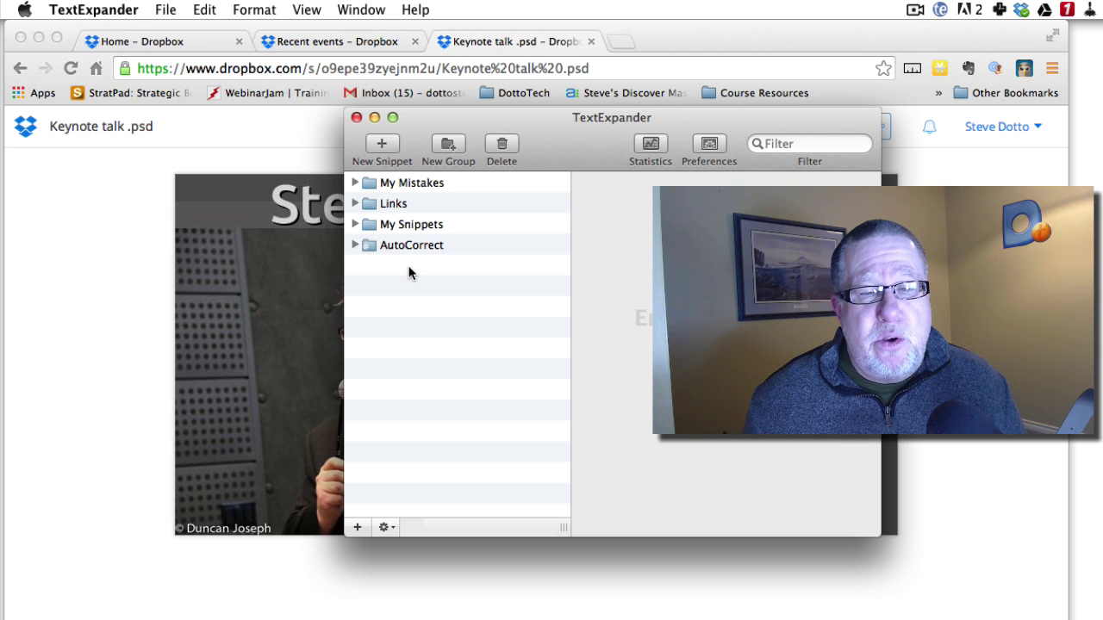
Close the TextExpander window and switch to the Home – Dropbox tab in Chrome.
click(356, 117)
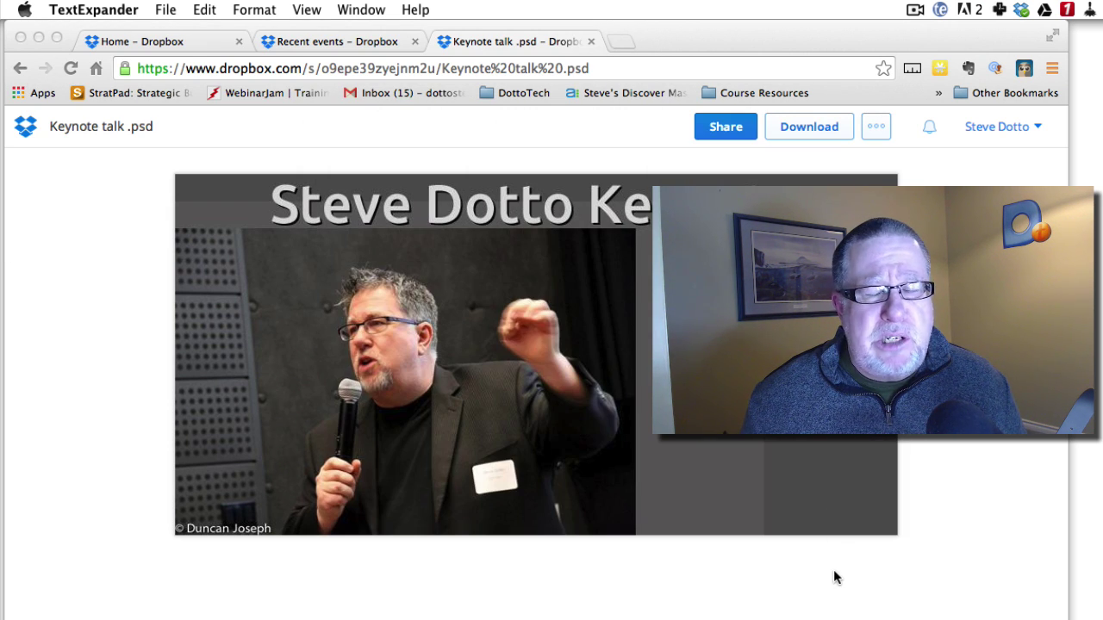
click(185, 45)
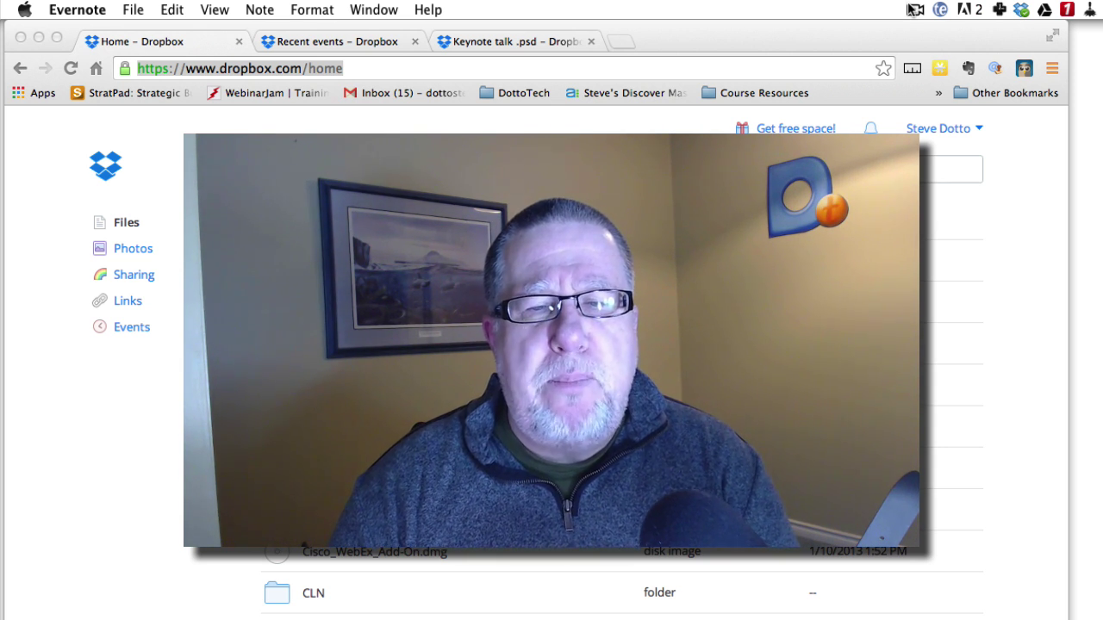
Open Dropbox desktop Preferences from the menu-bar gear and show the Advanced pane.
click(1017, 10)
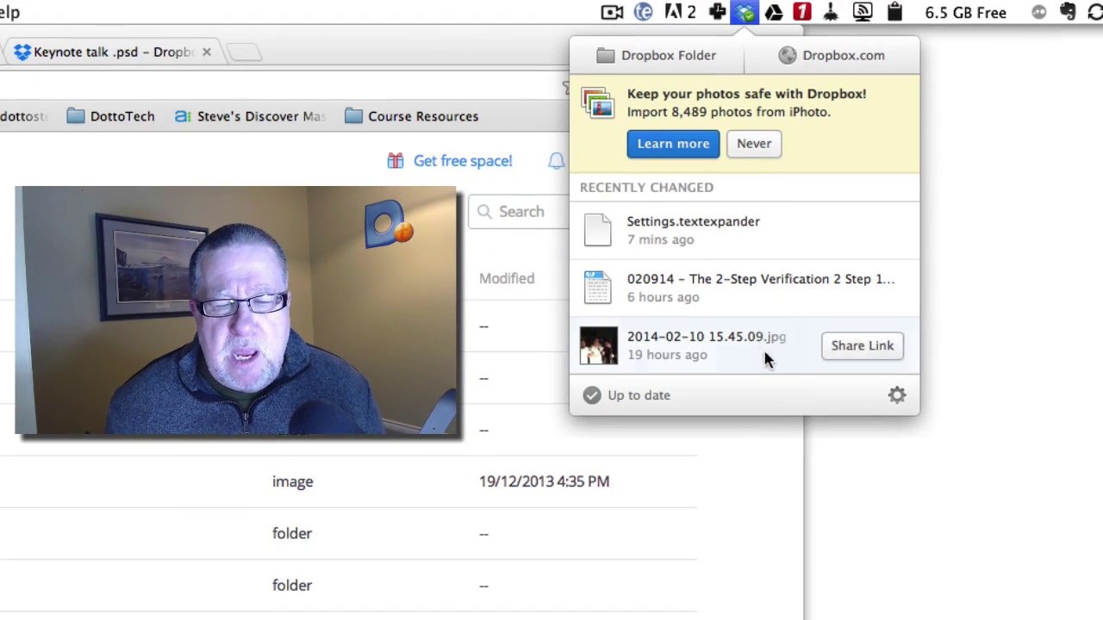
click(897, 395)
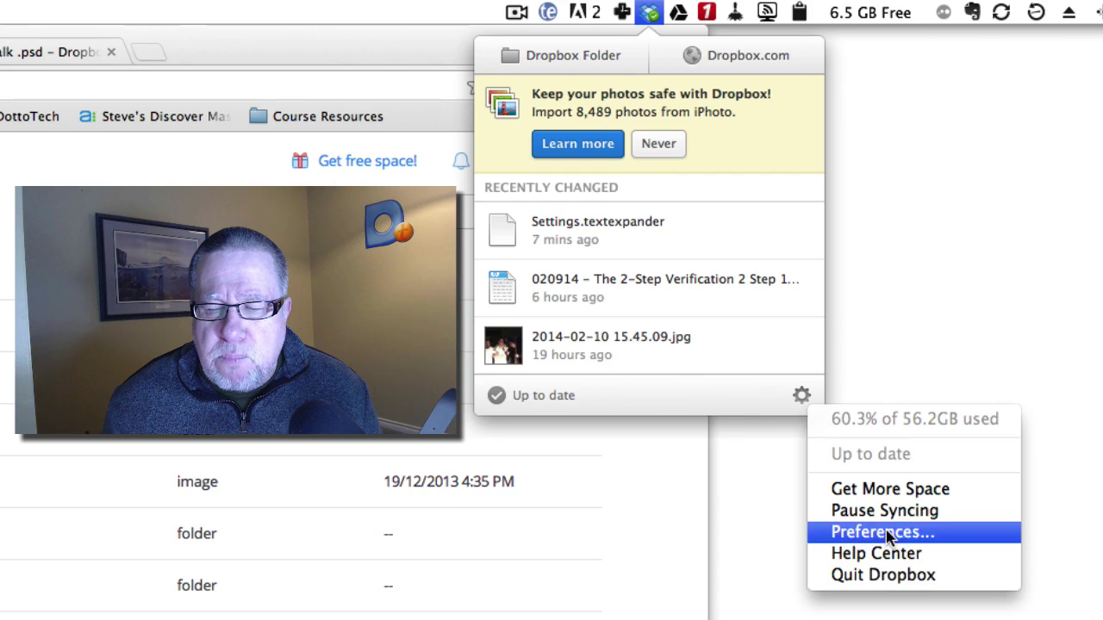
click(886, 532)
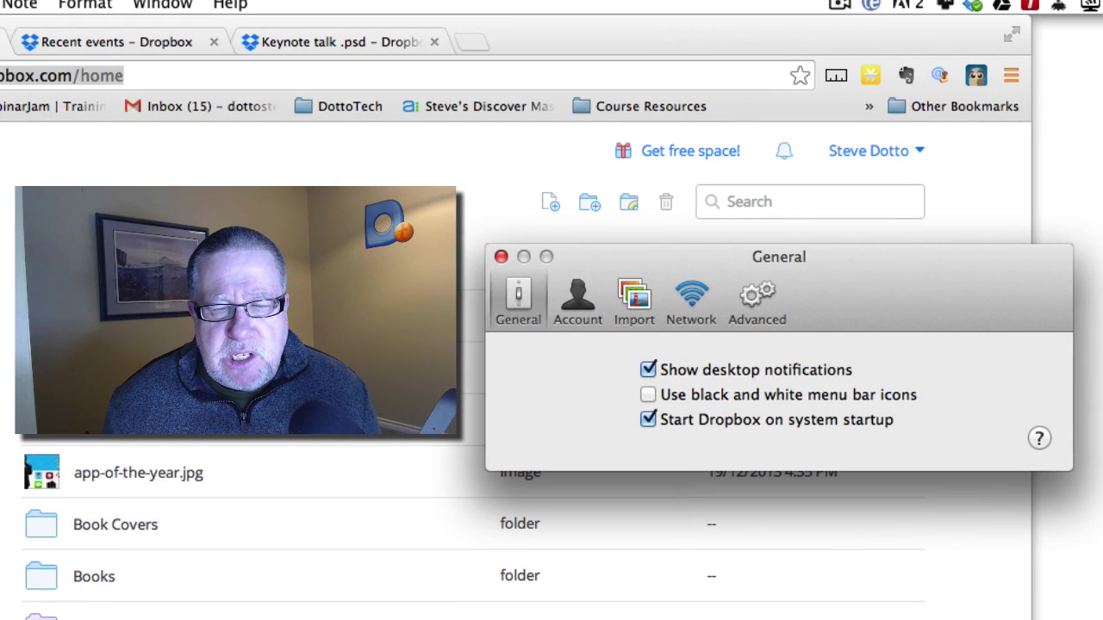
click(755, 299)
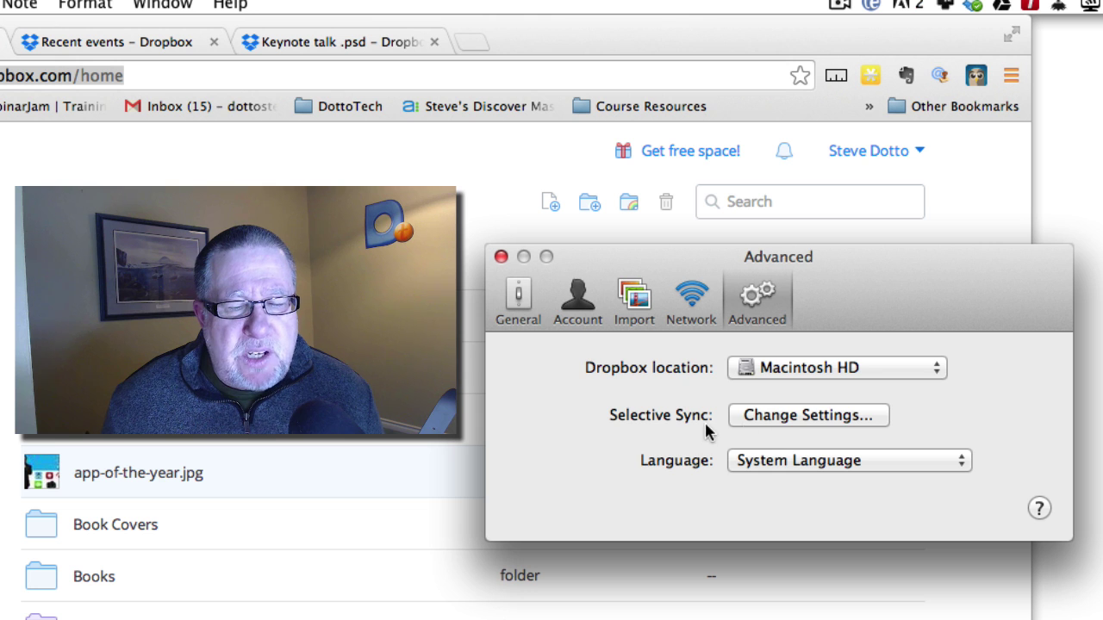
Open Selective Sync's Change Settings… to list synced folders like 1-web site graphics and Books.
click(773, 419)
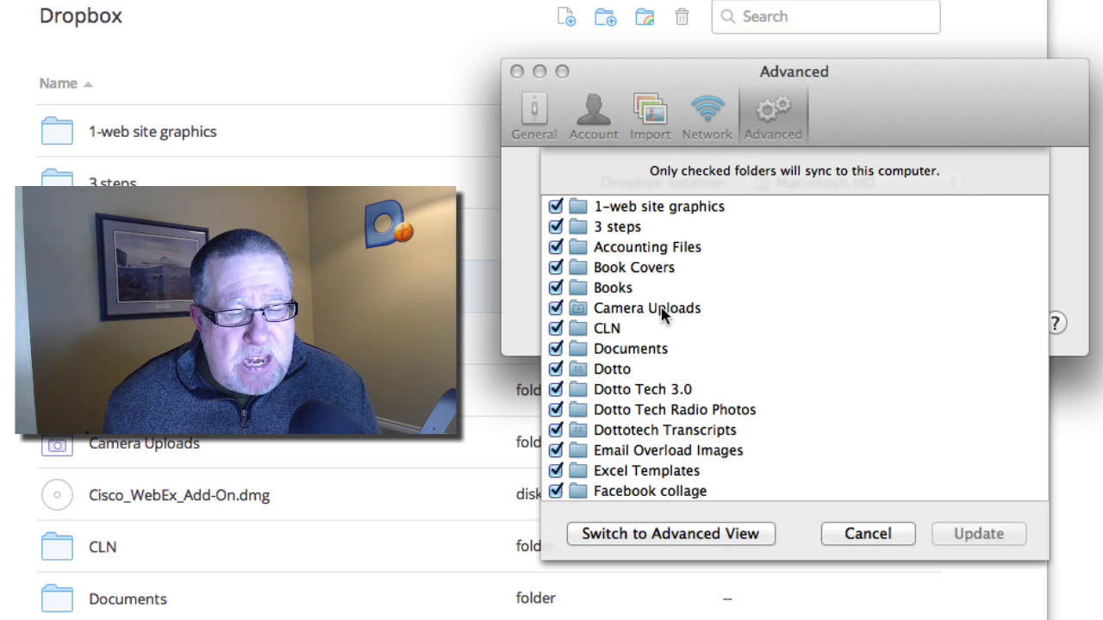
Scroll down through the Selective Sync folder list without changing any folder selections.
scroll(664, 312, down, 10)
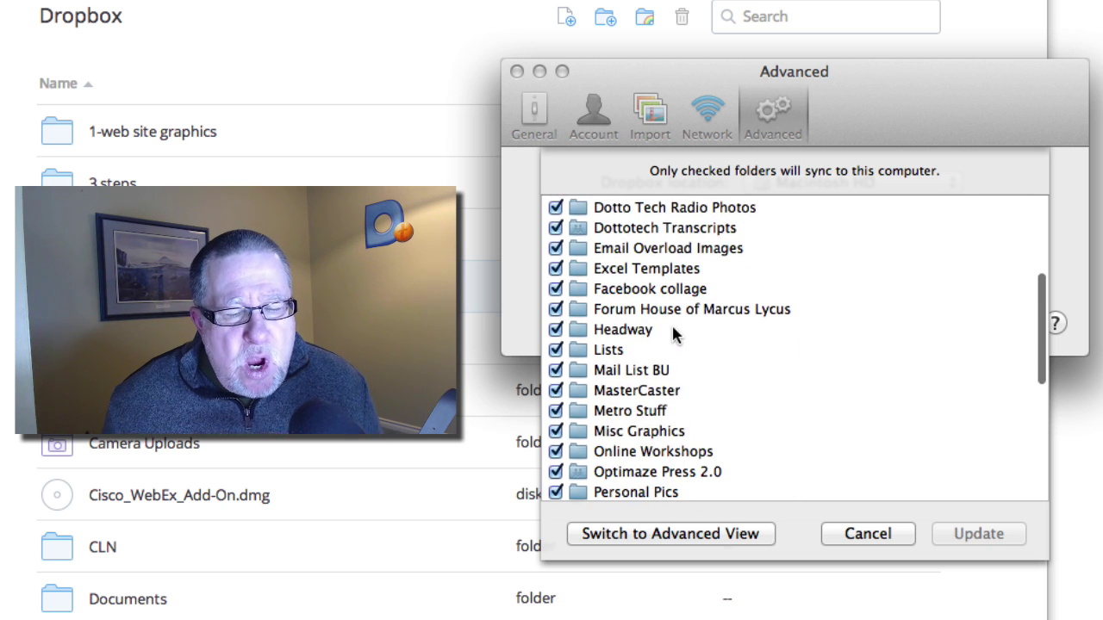
scroll(671, 328, down, 3)
scroll(590, 336, down, 5)
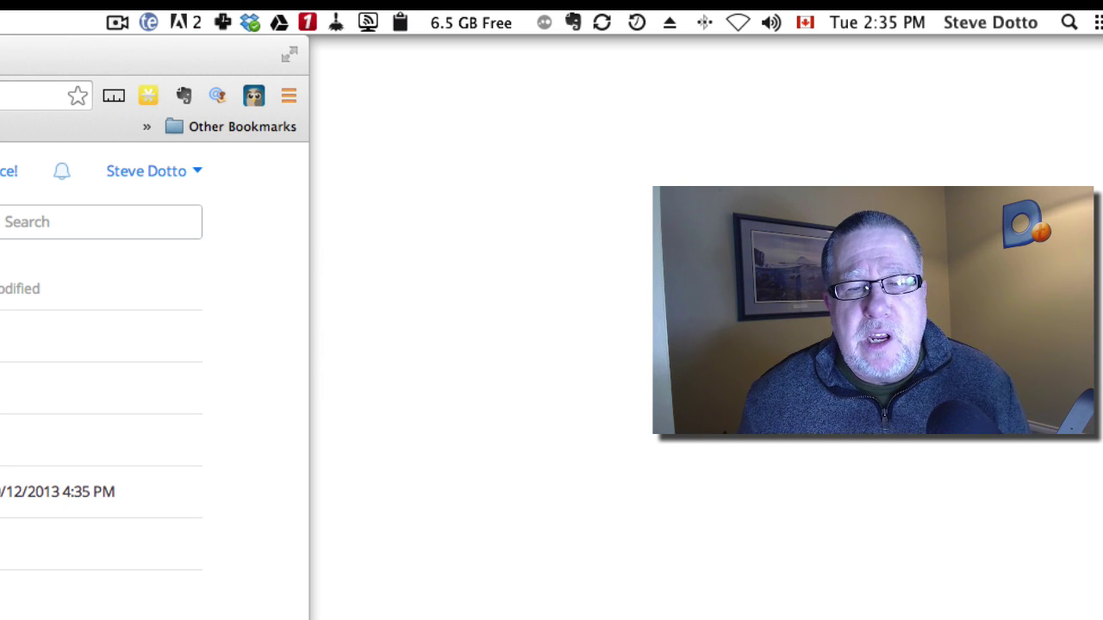
Show the local Dropbox folder in Finder using the menu-bar status menu.
click(256, 12)
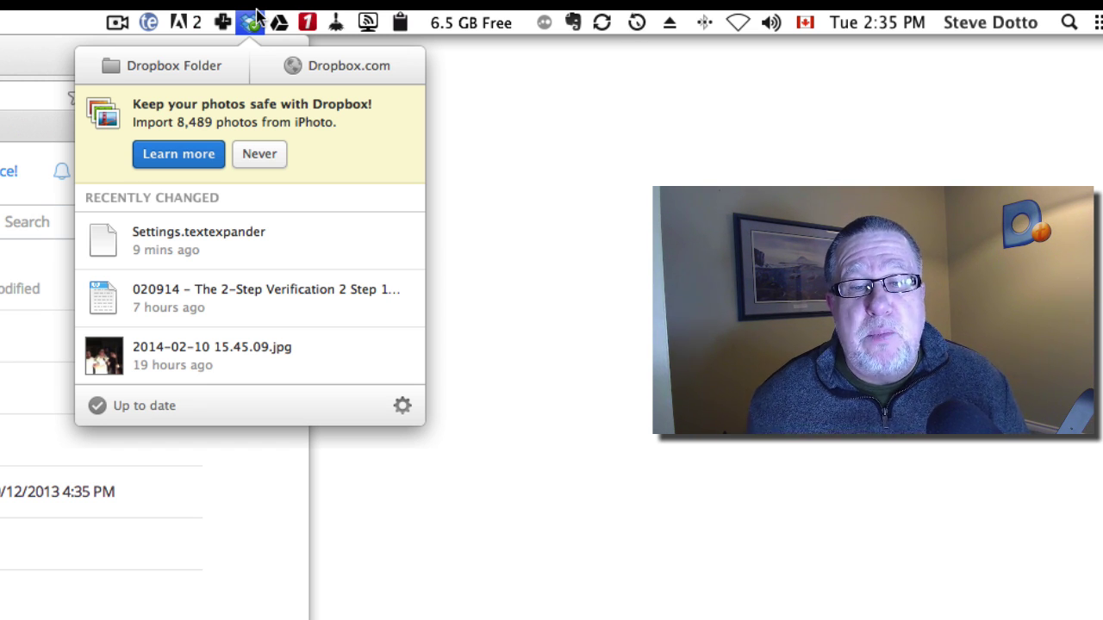
click(193, 69)
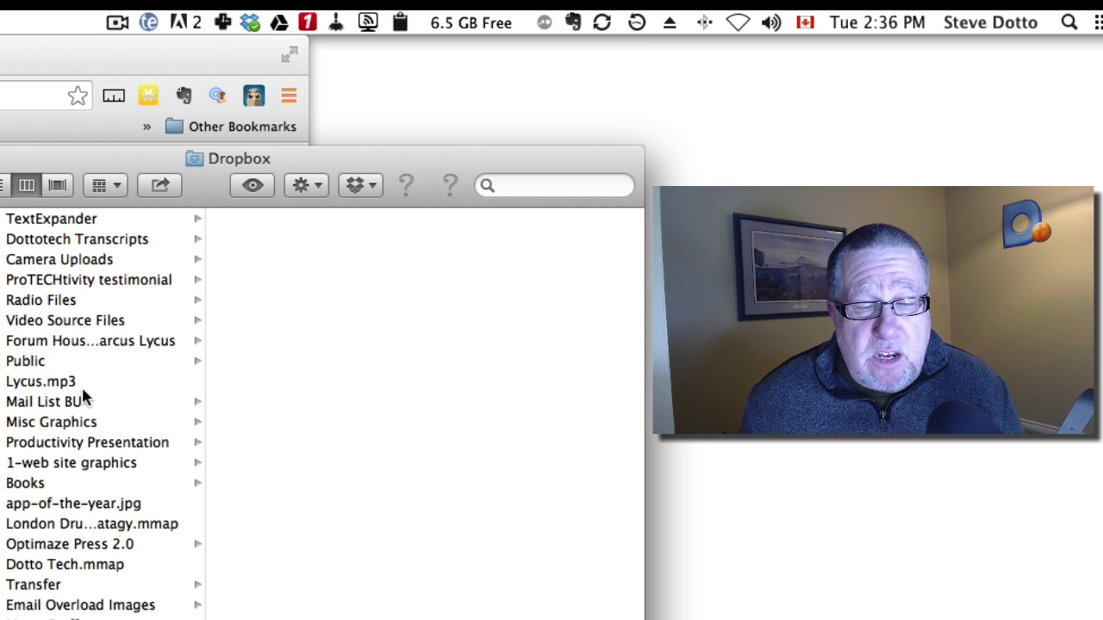
Preview Episode Template_edited-4.psd inside 1-web site graphics › Radio Show Tiles.
click(103, 465)
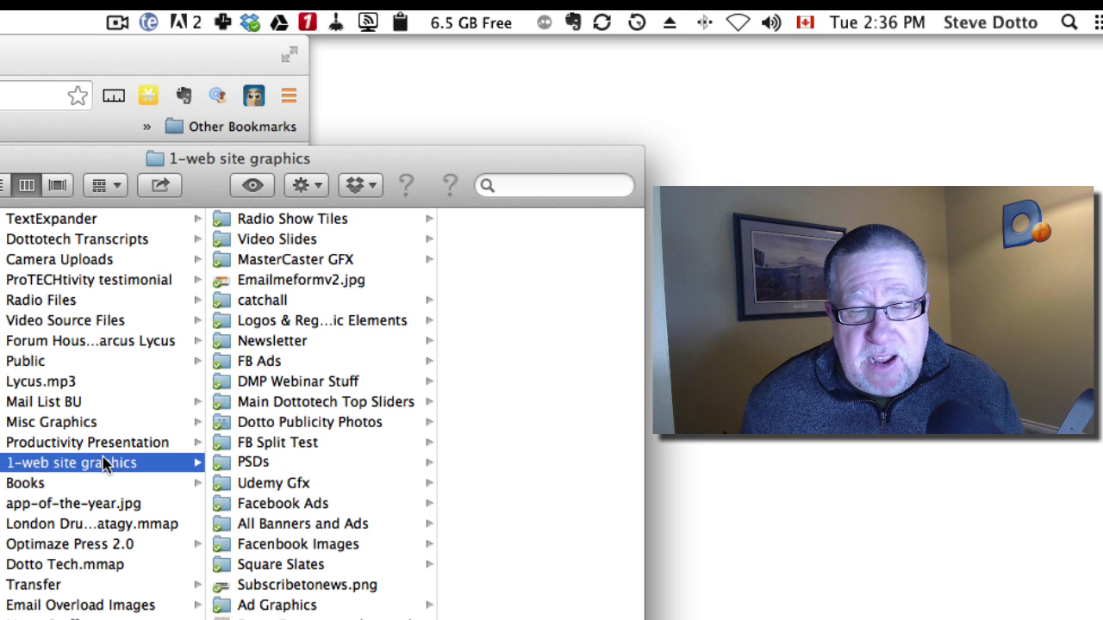
click(267, 221)
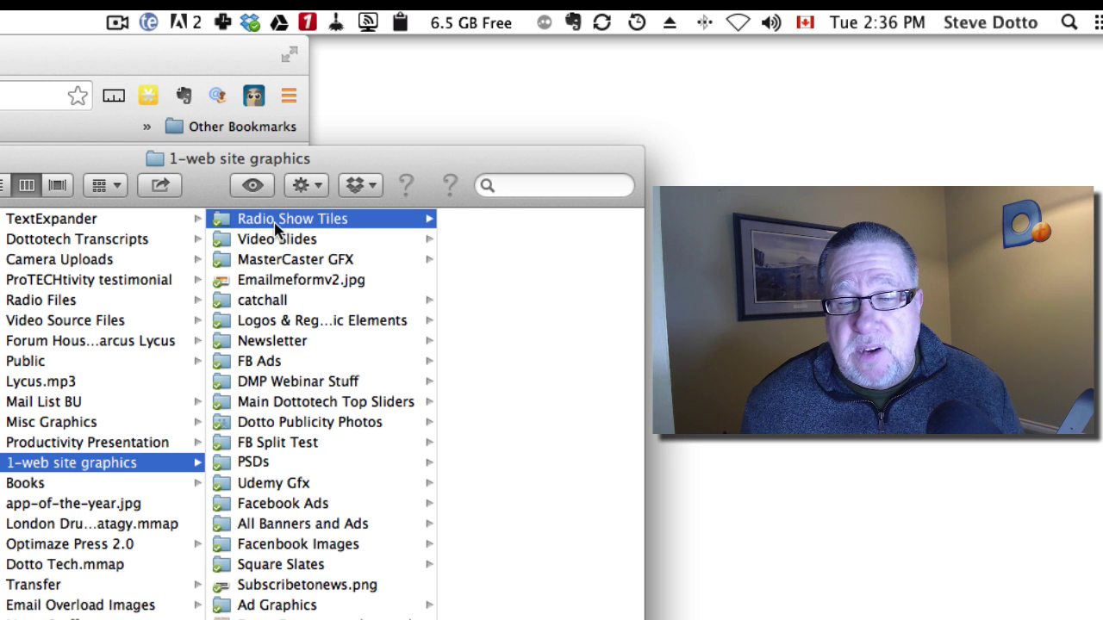
click(492, 242)
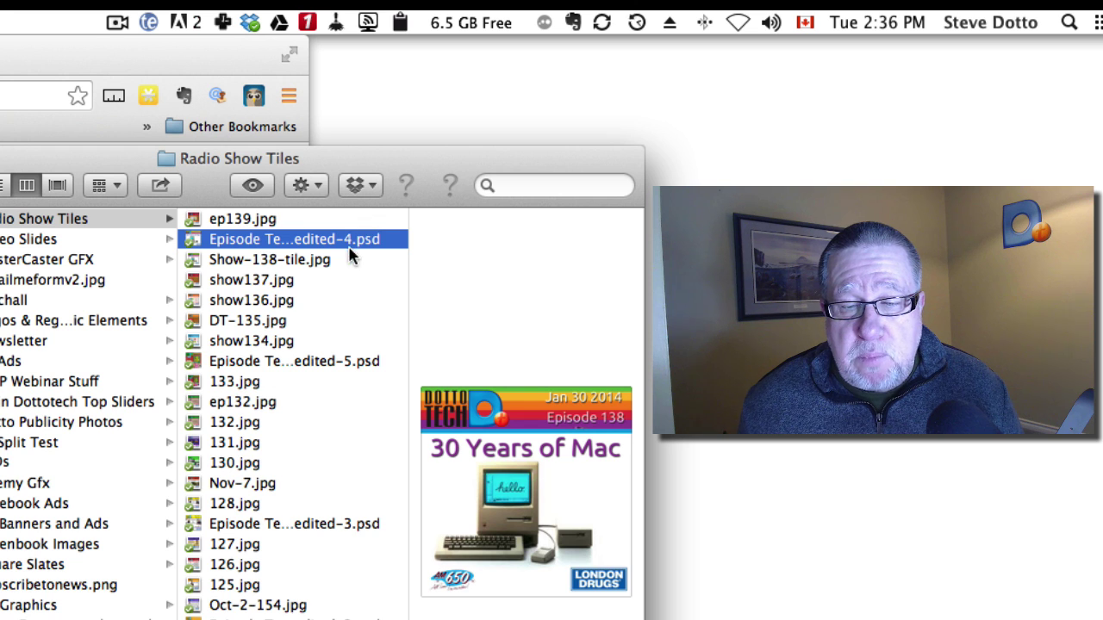
Use View Previous Versions on Episode Template_edited-4.psd to list its three saved versions.
right_click(358, 238)
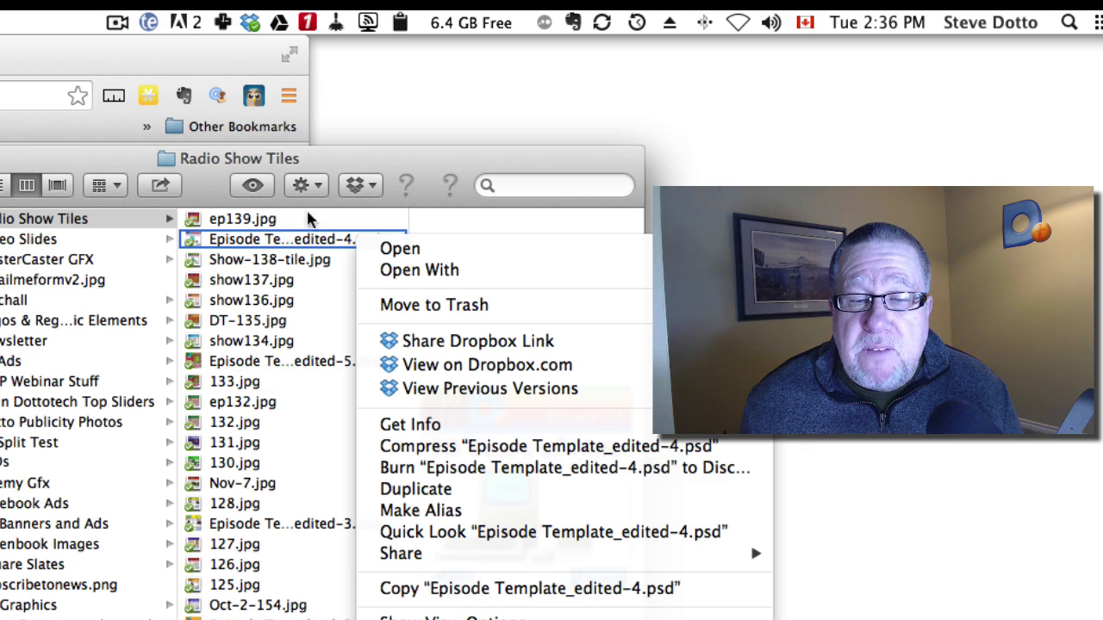
drag(365, 178, 135, 147)
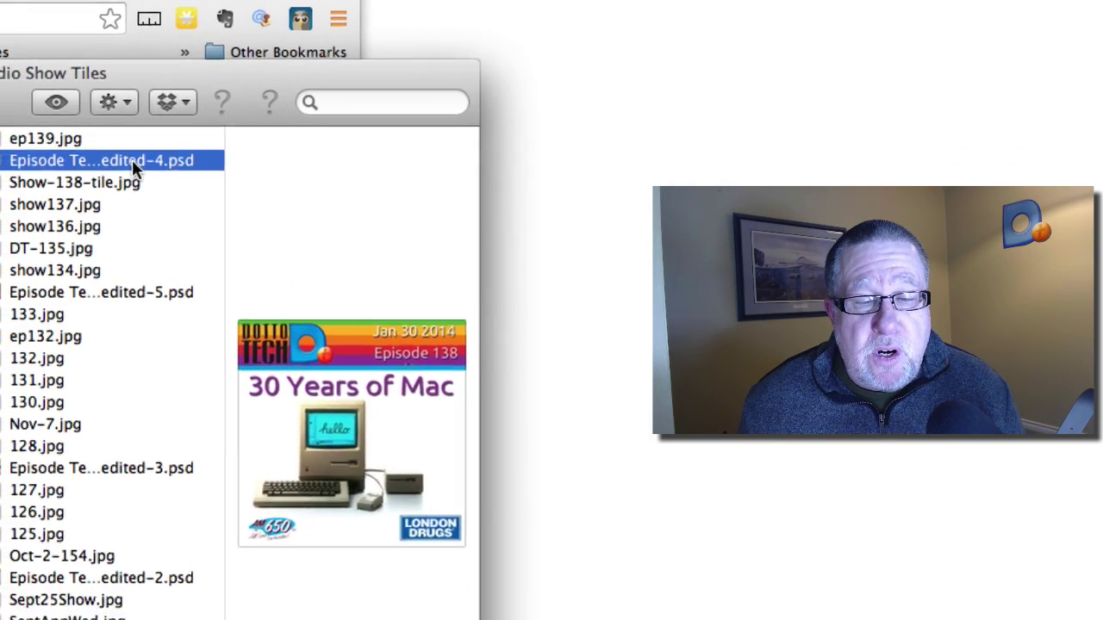
right_click(107, 224)
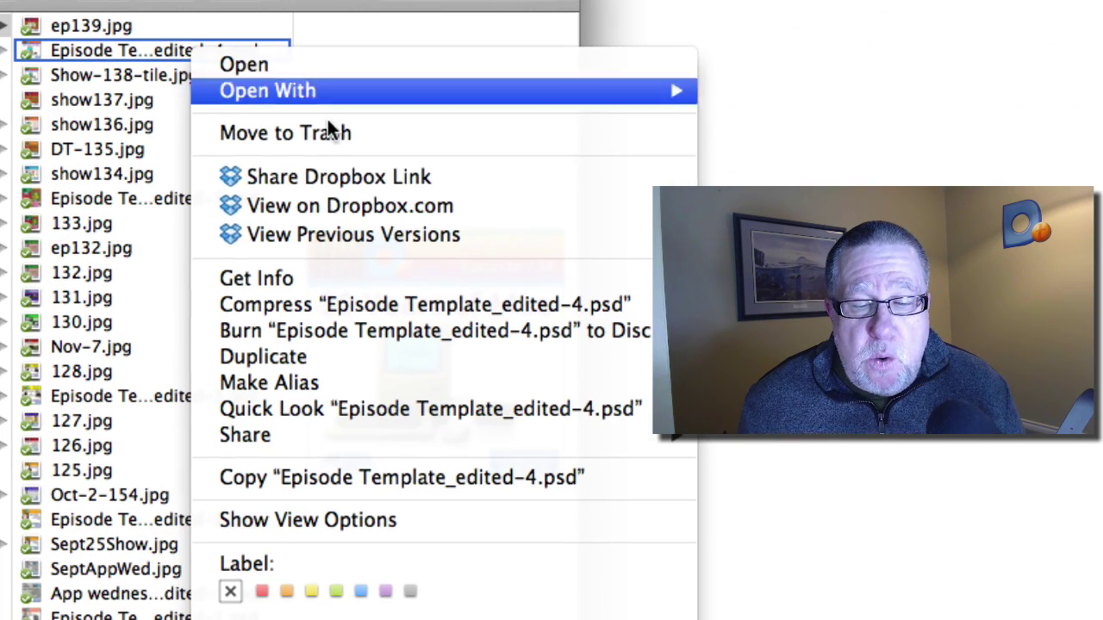
click(376, 234)
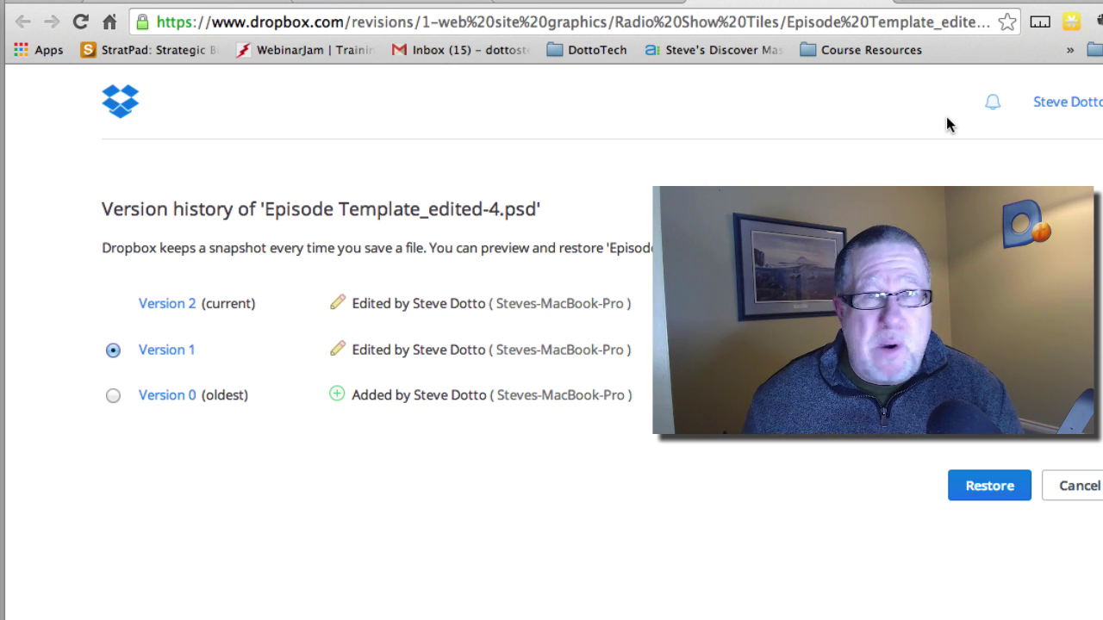
Bring the Home - Dropbox tab back to the front, showing all files and folders.
click(427, 11)
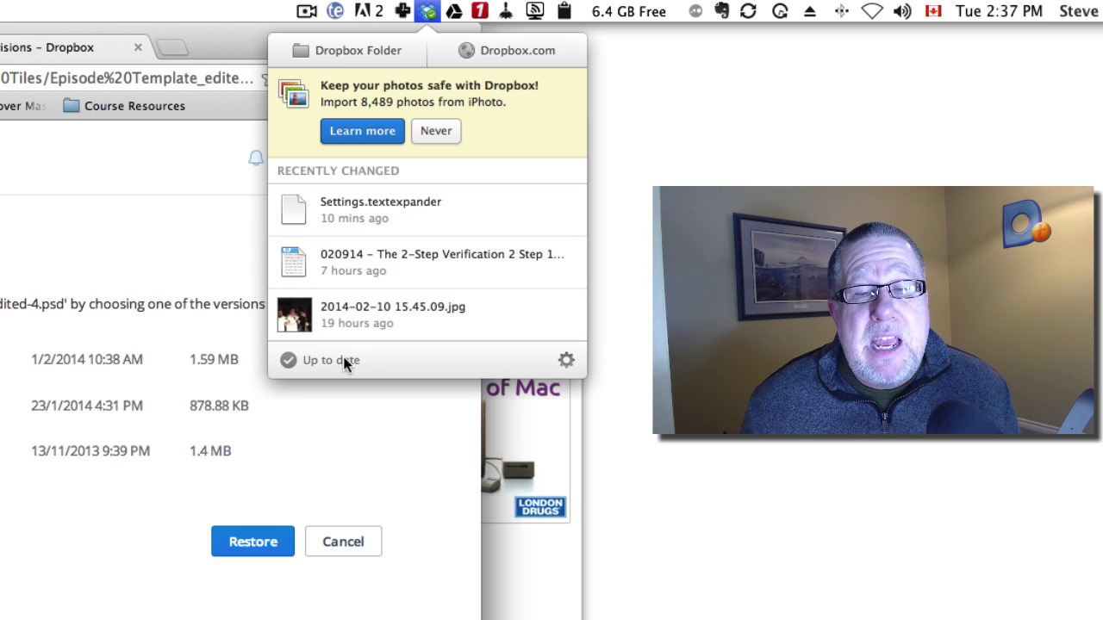
click(185, 140)
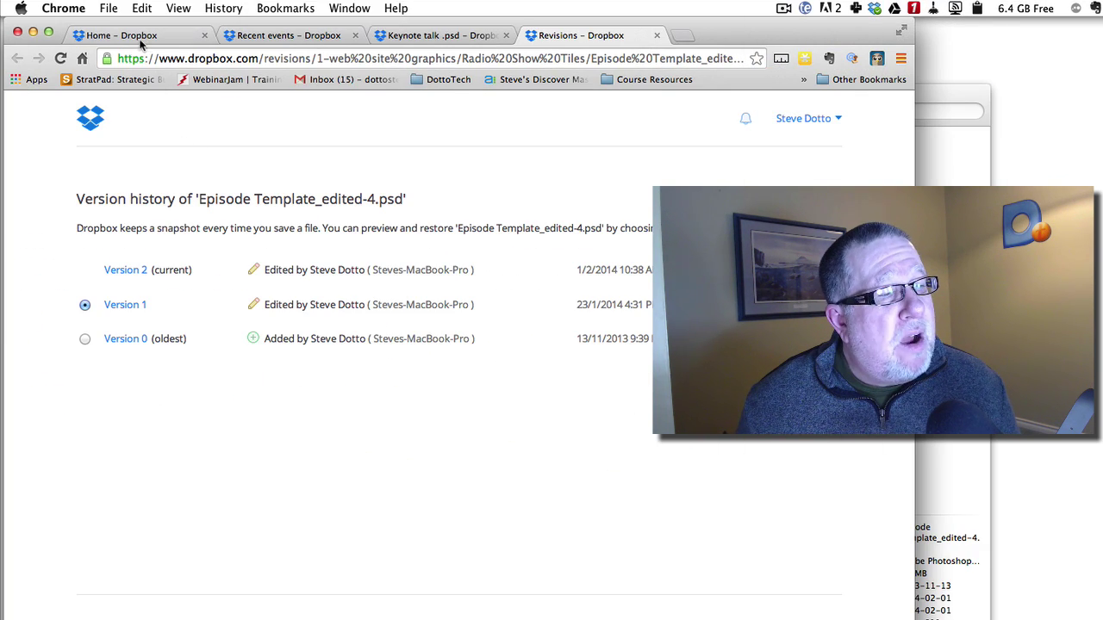
click(144, 38)
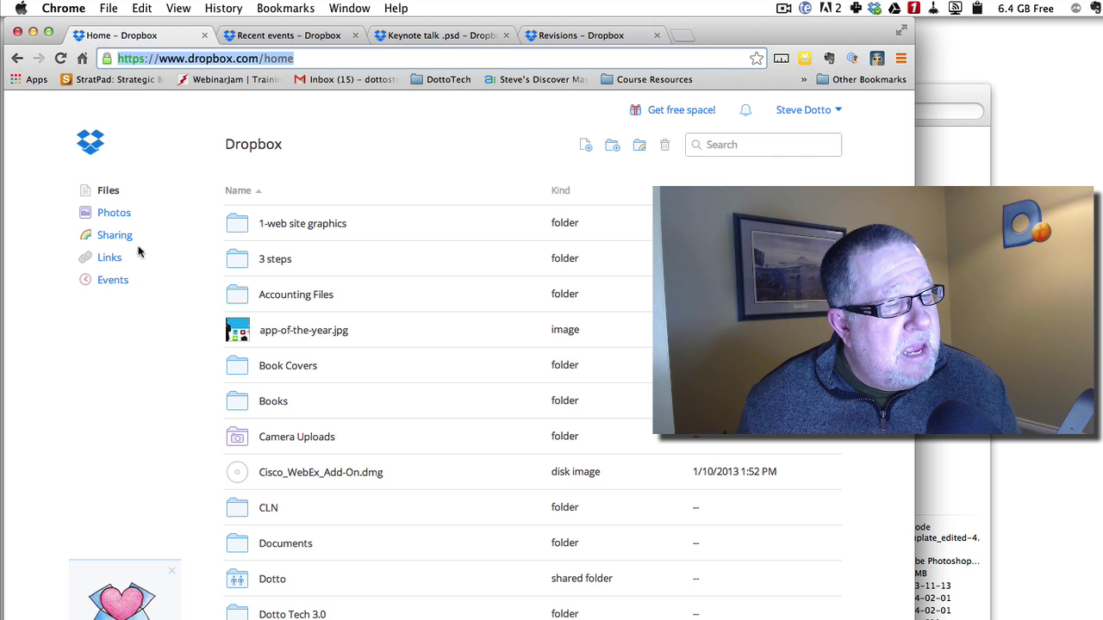
Switch to Events and scroll through the timeline of recent Dropbox file changes.
click(113, 282)
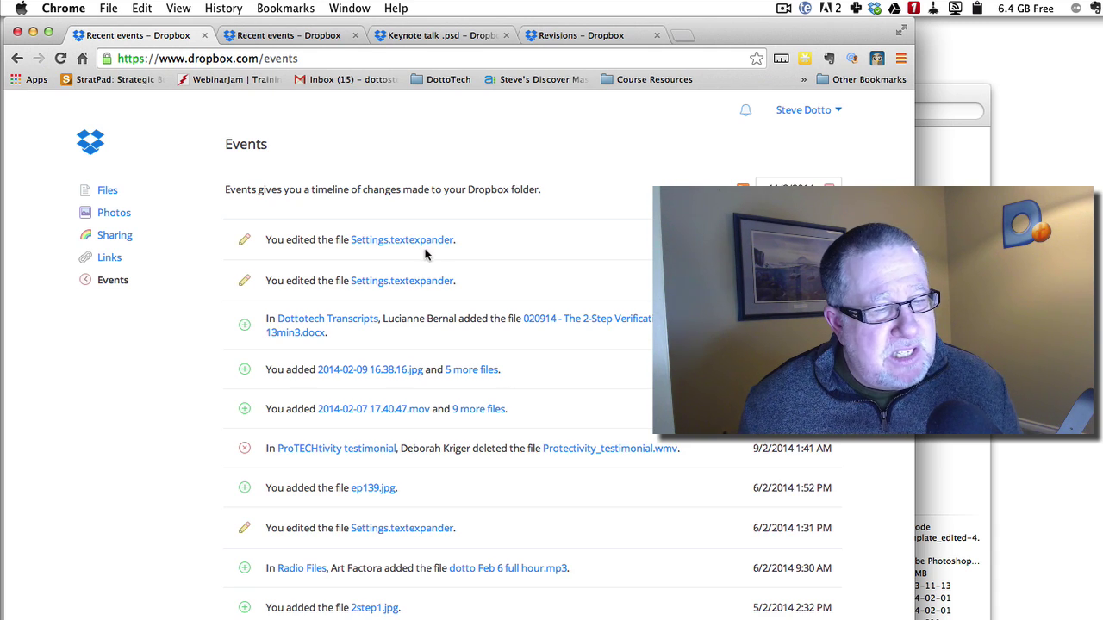
scroll(413, 326, down, 2)
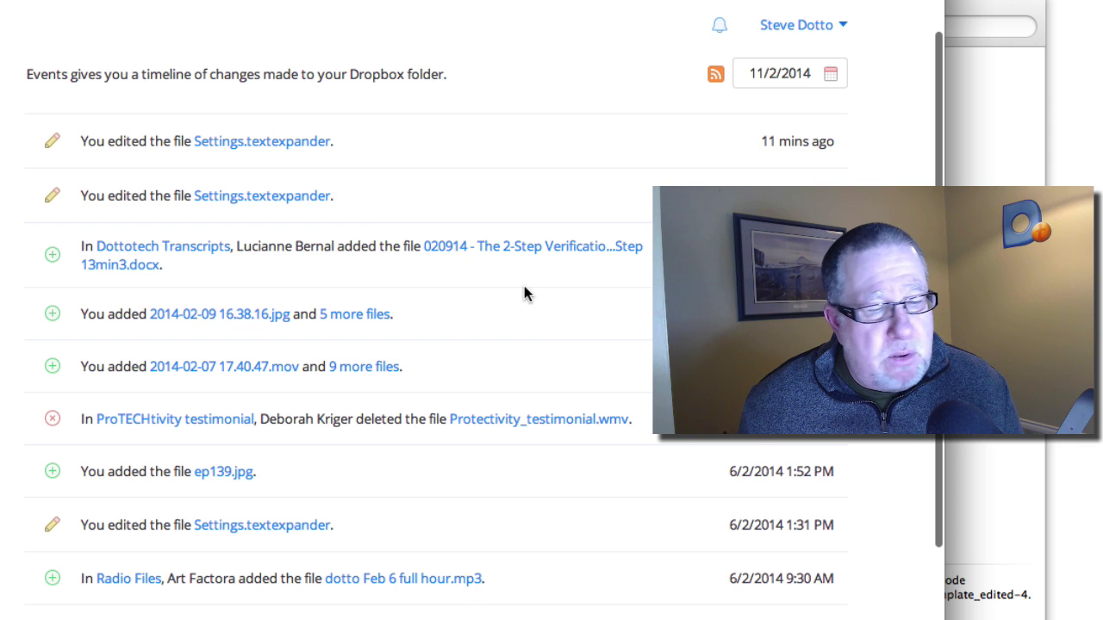
scroll(521, 294, down, 3)
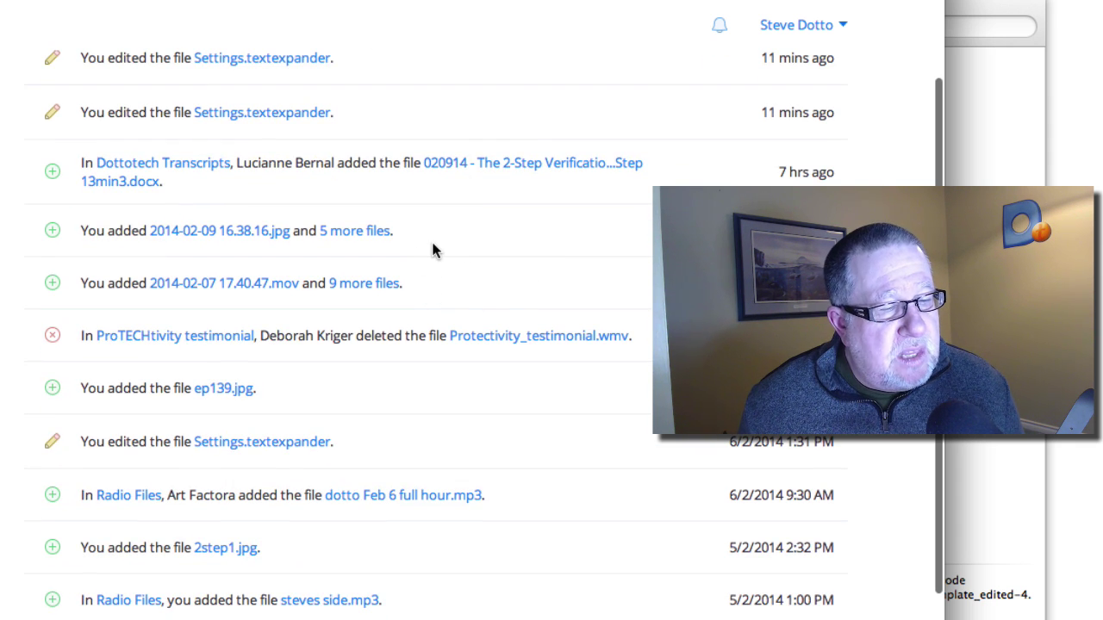
scroll(433, 247, down, 3)
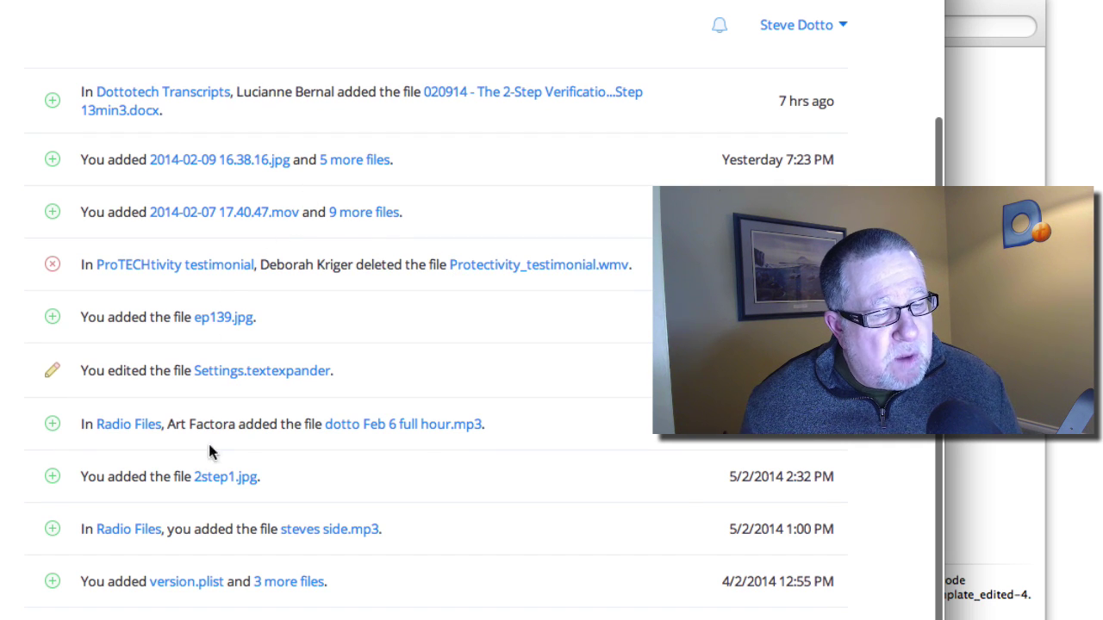
scroll(513, 157, up, 5)
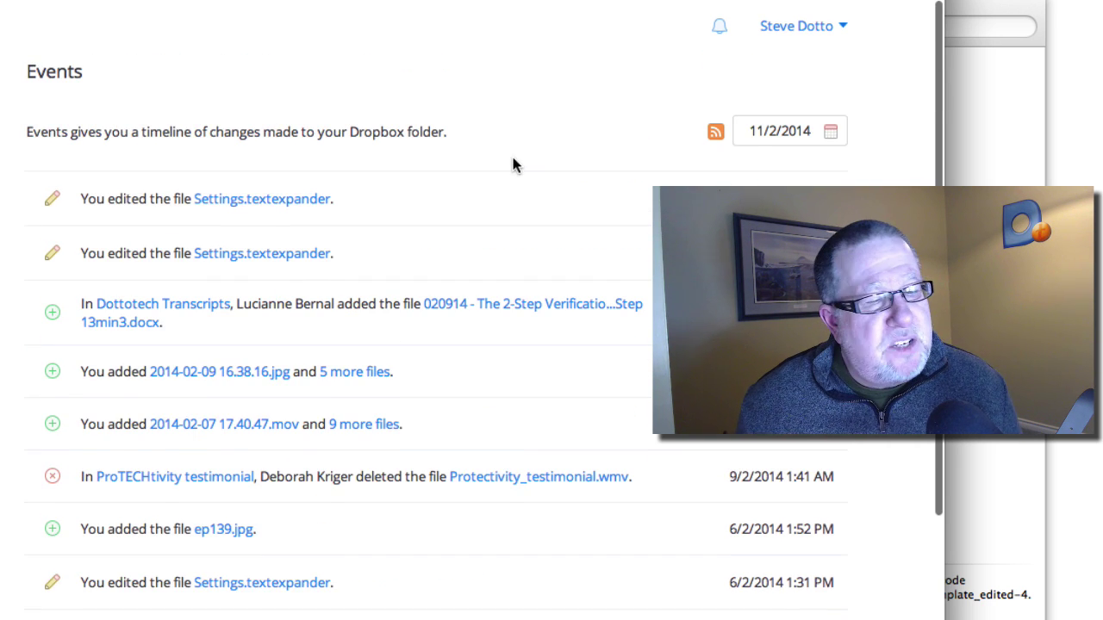
scroll(514, 173, down, 1)
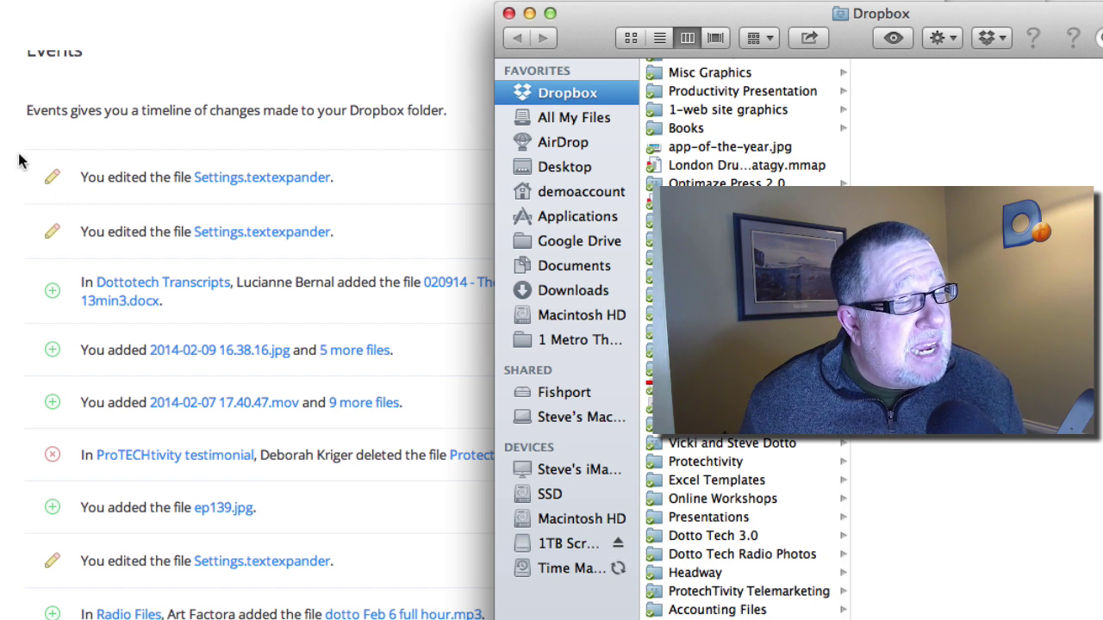
Go back to Radio Show Tiles, then close the Finder window to reveal Events.
click(522, 37)
drag(508, 14, 303, 3)
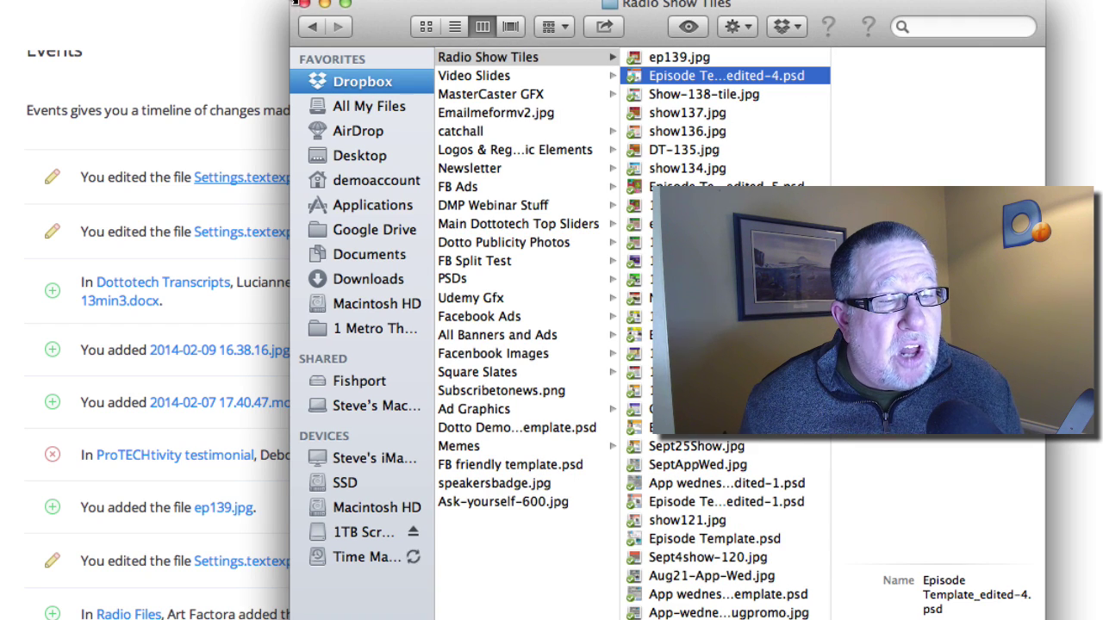
click(303, 4)
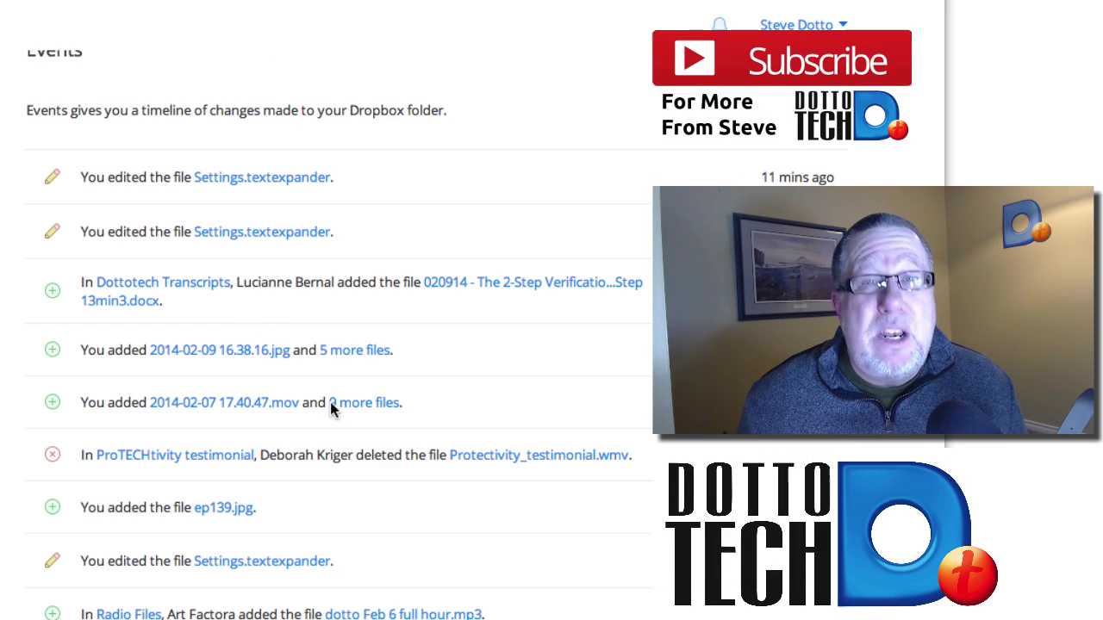